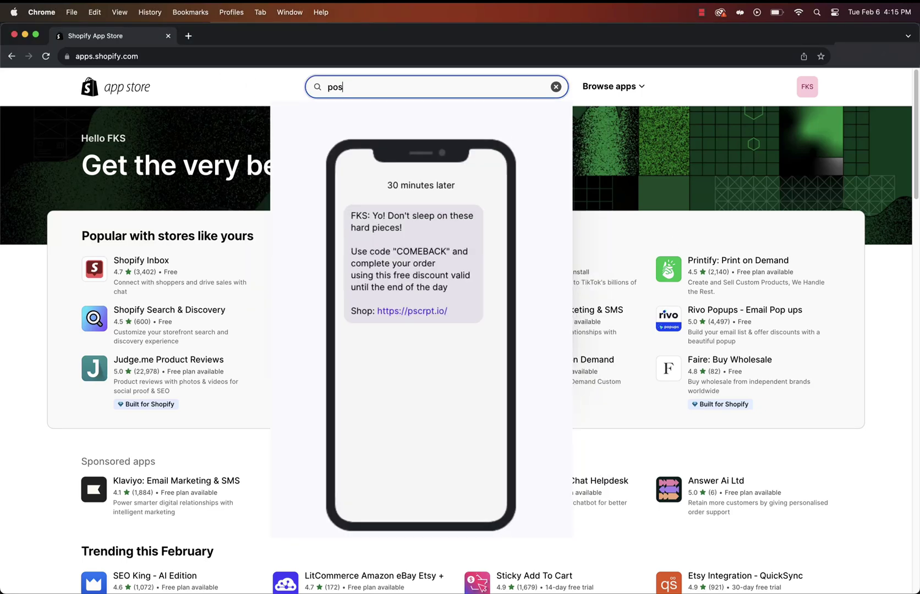
Search the App Store for postscript and open the Postscript SMS Marketing listing.
key("Down")
key("Return")
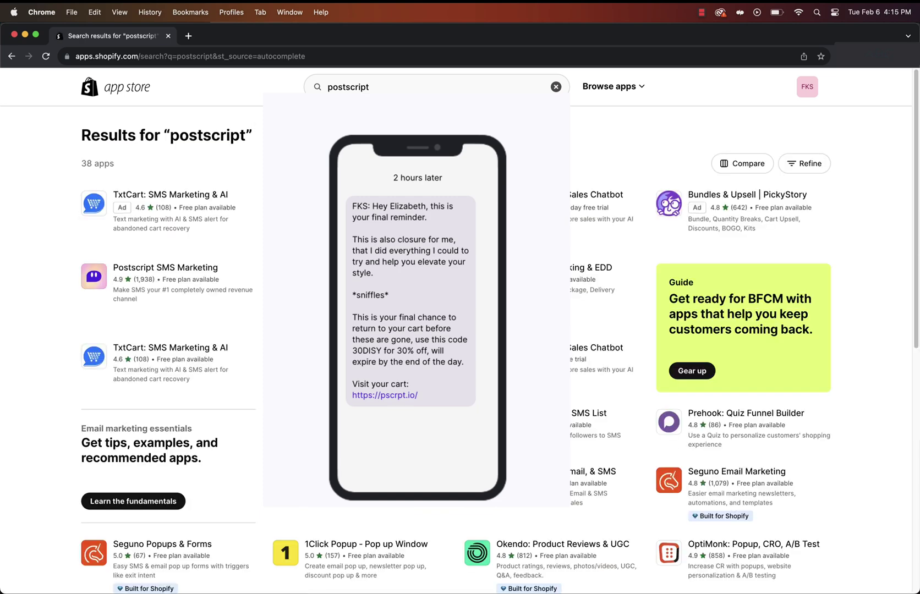
left_click(178, 271)
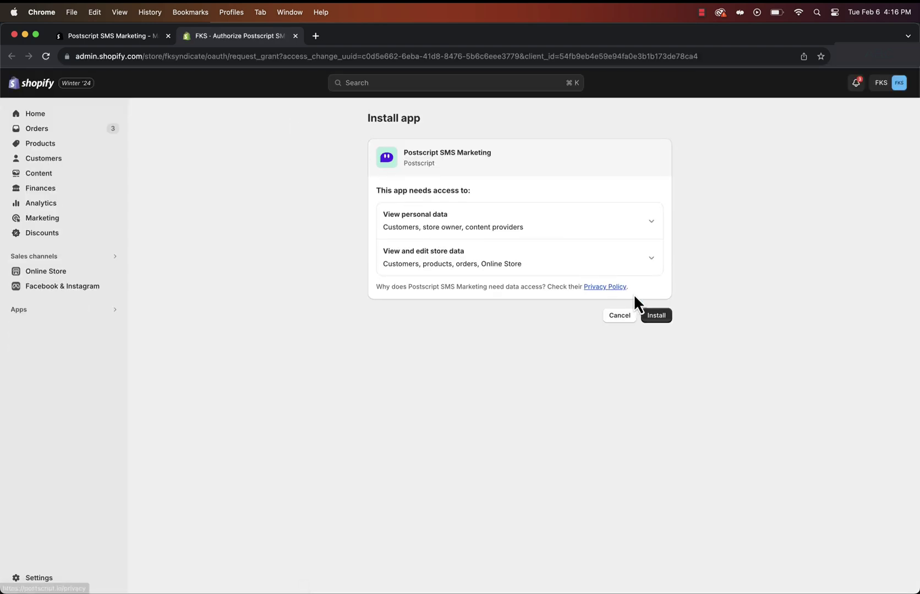
Confirm installing Postscript SMS Marketing on the Install app page.
left_click(655, 315)
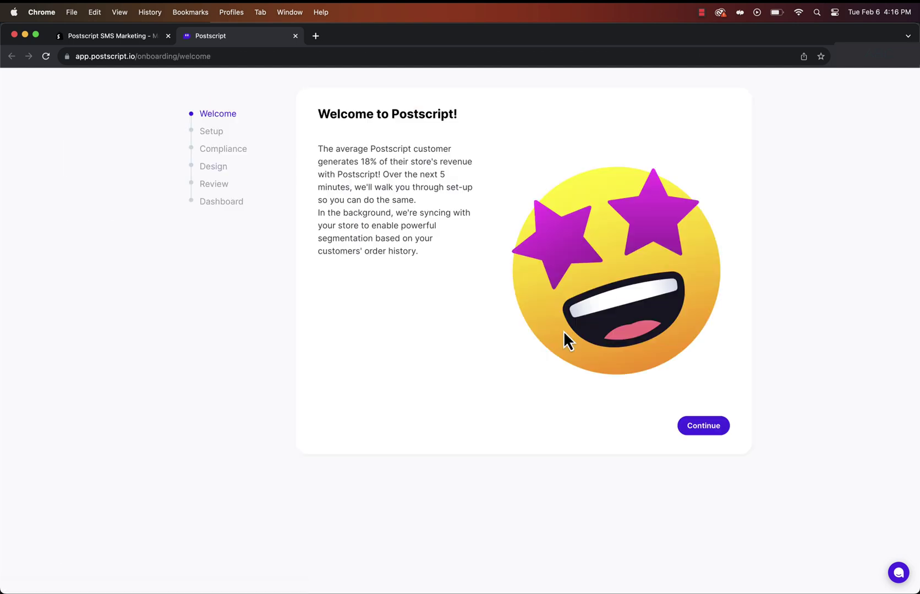
Continue past the Postscript welcome step.
left_click(692, 429)
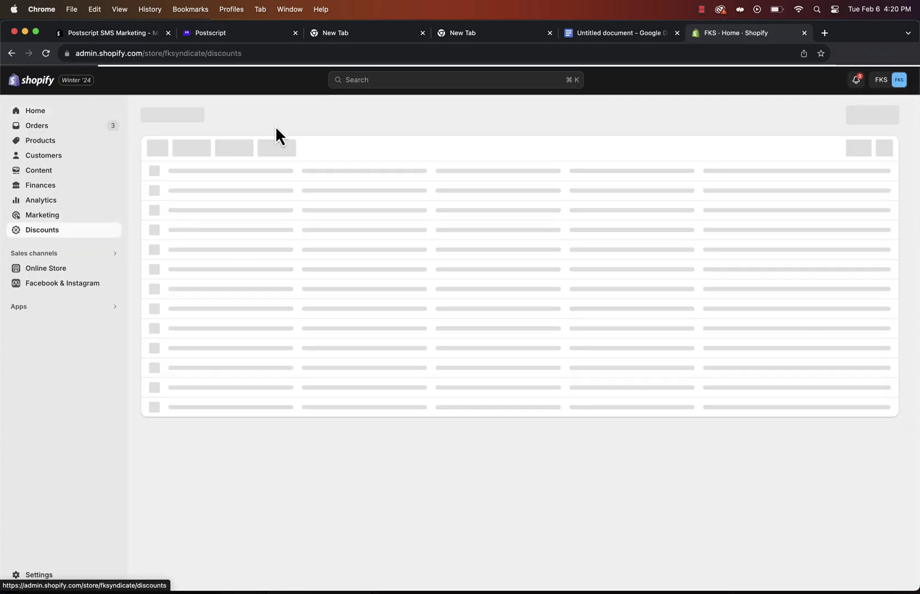
Create amount-off-products code WELCOME10: 10% off All and Home page collections, once per customer.
left_click(854, 117)
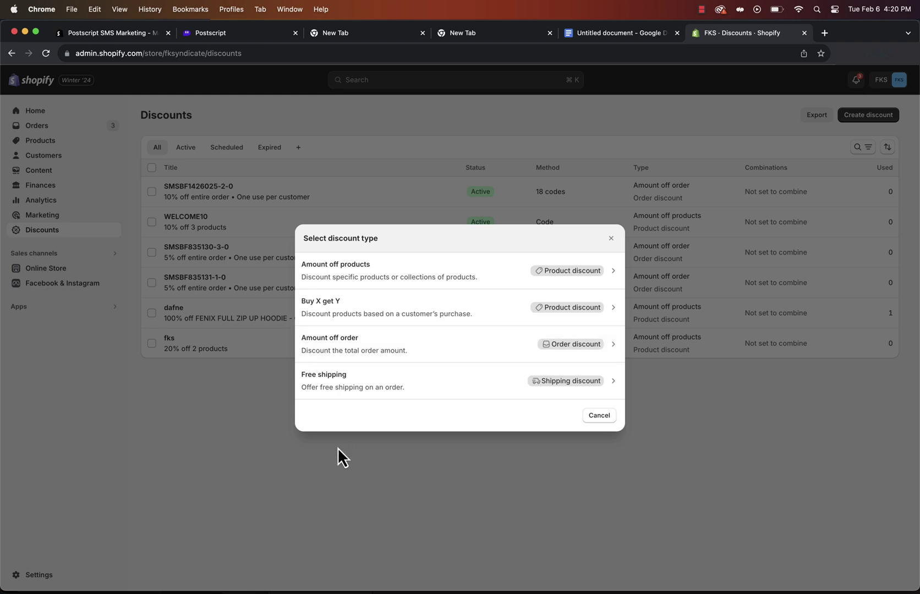
left_click(349, 272)
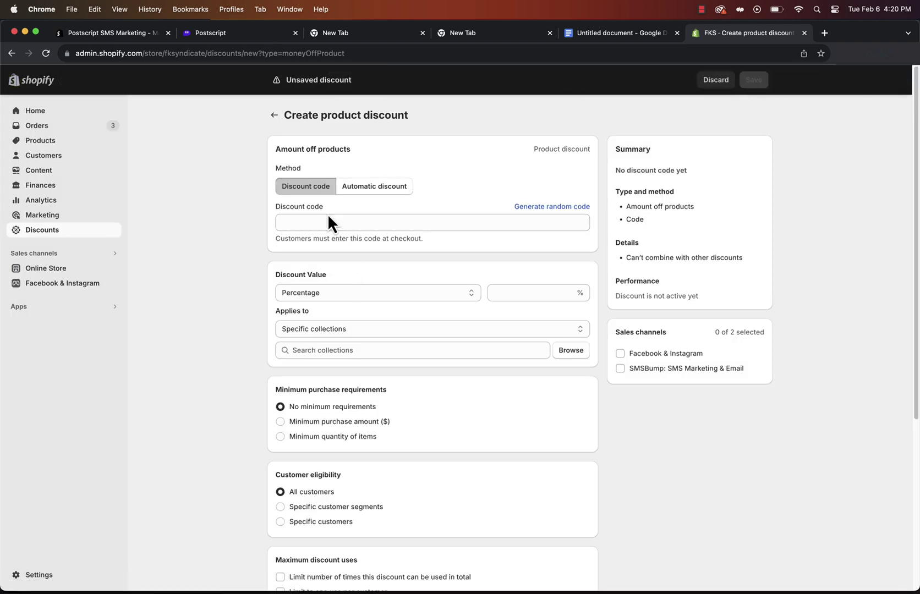
left_click(312, 218)
type("WELC")
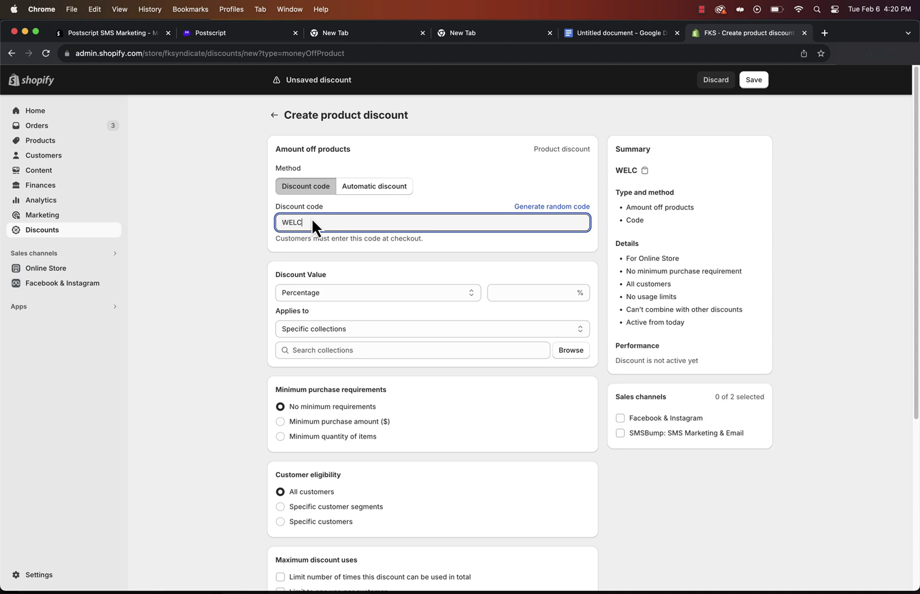
type("OME10")
left_click(490, 291)
type("10")
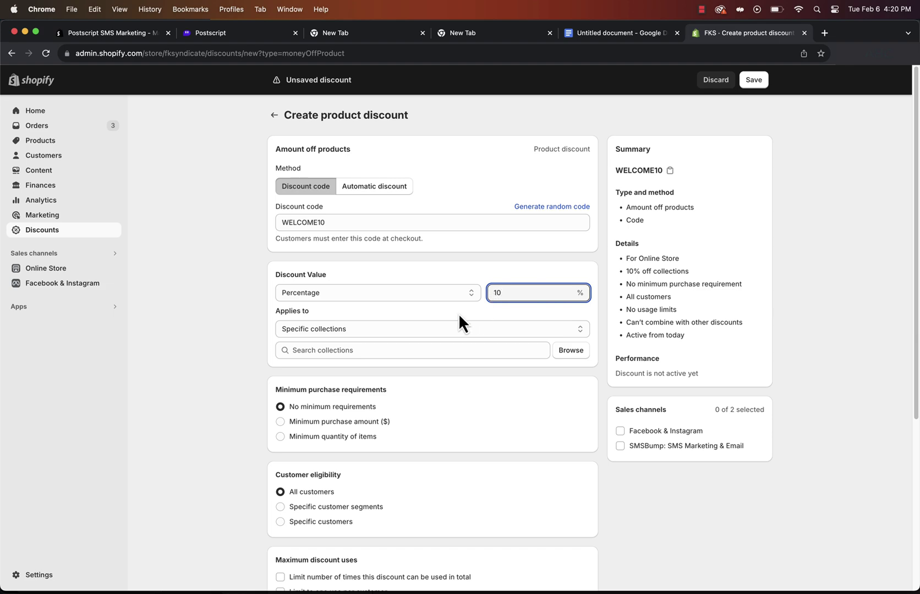
left_click(431, 327)
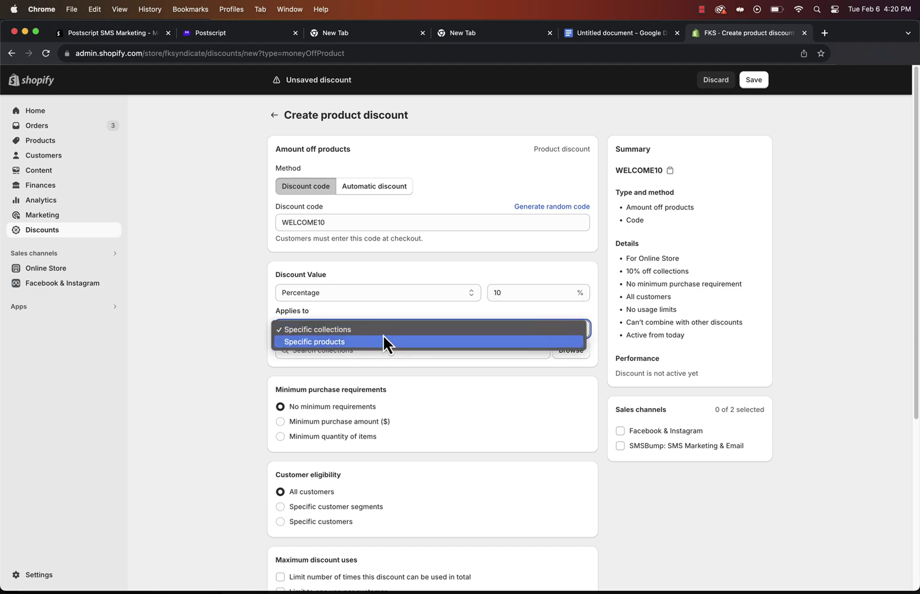
left_click(382, 328)
left_click(571, 352)
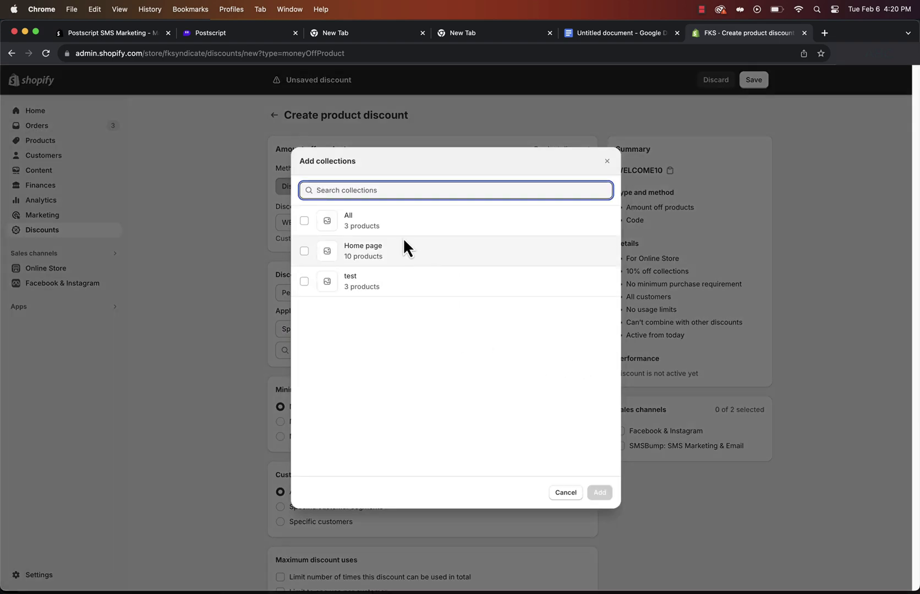
left_click(426, 221)
left_click(477, 253)
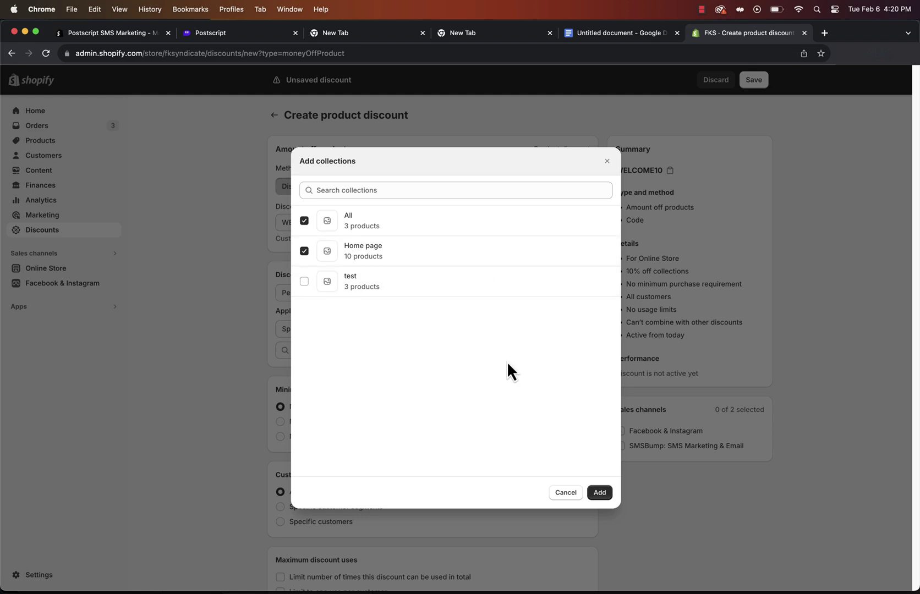
left_click(599, 493)
scroll(471, 387, "down", 5)
scroll(471, 387, "down", 4)
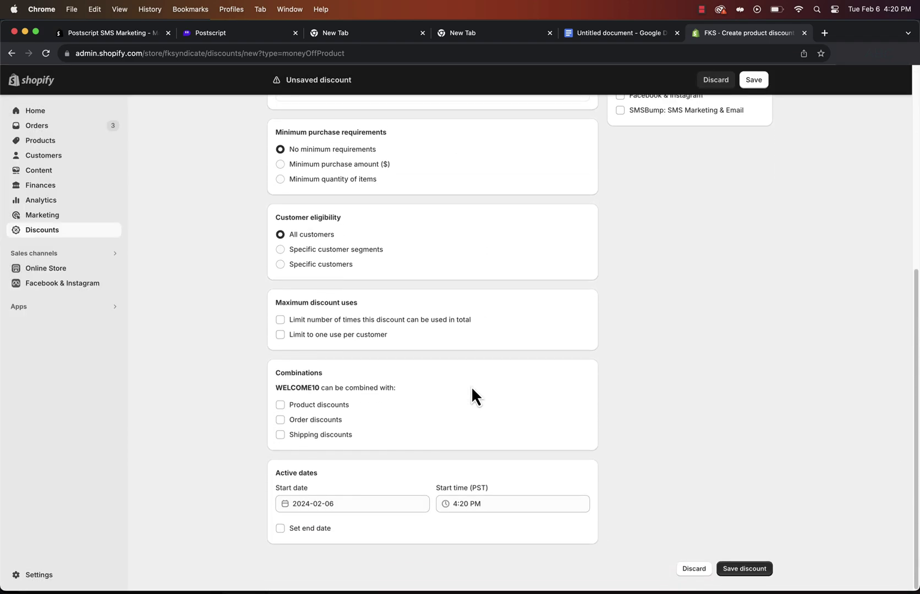
scroll(471, 387, "up", 1)
left_click(370, 342)
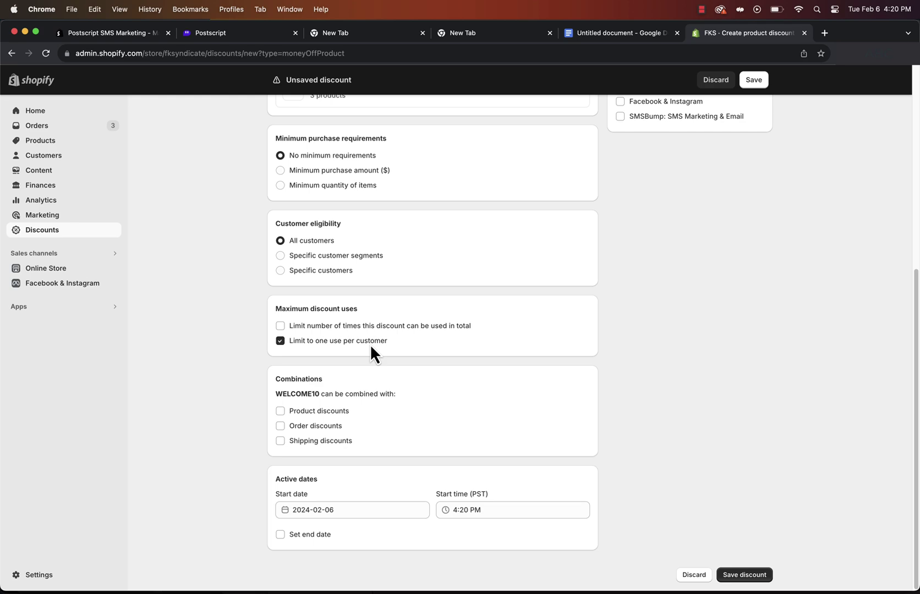
left_click(749, 79)
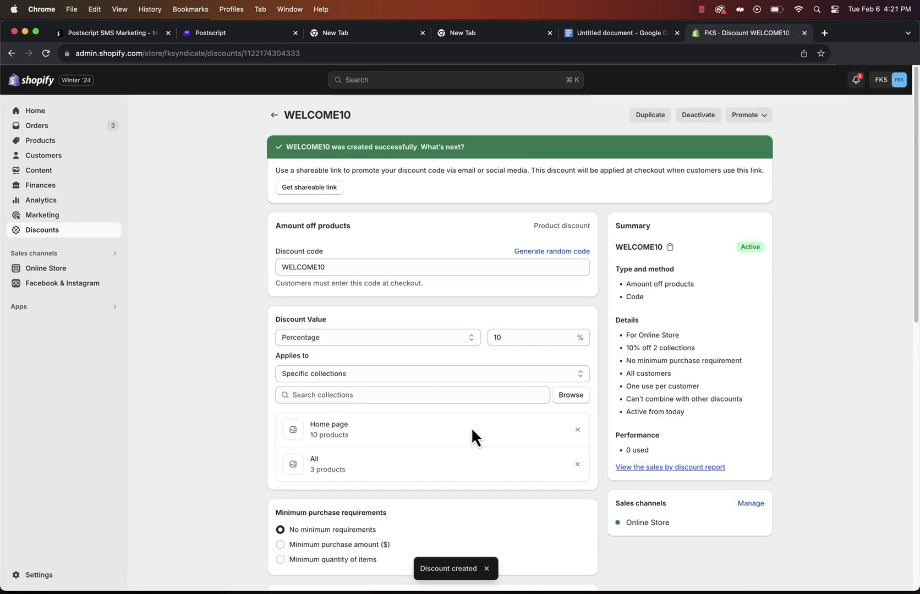
Start another amount-off-products discount with code COMEBACK at 25% off.
left_click(274, 115)
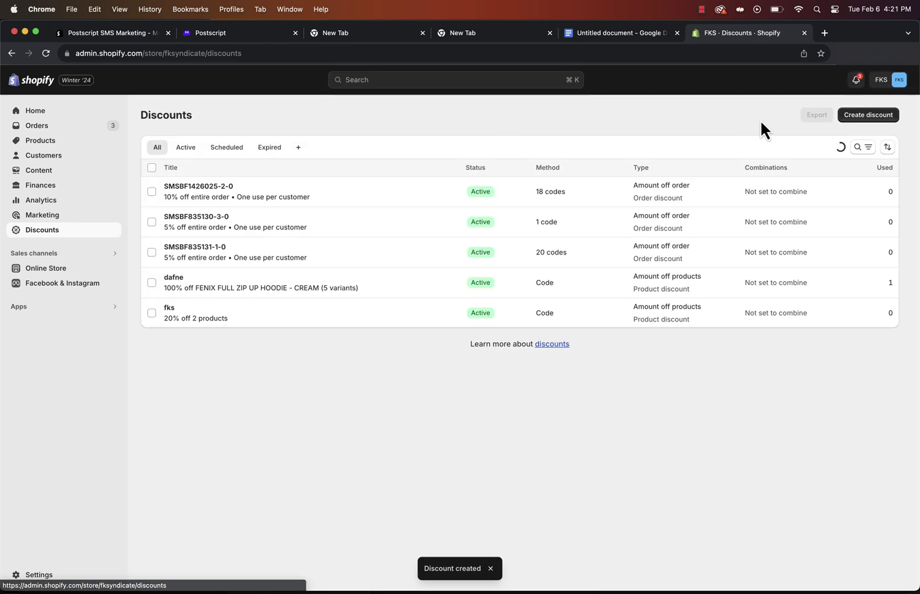
left_click(874, 113)
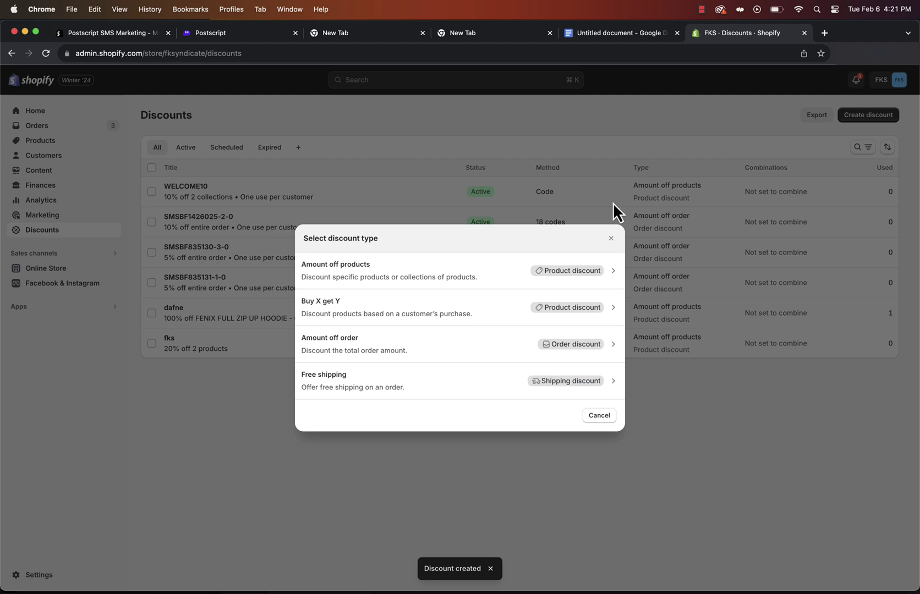
left_click(456, 283)
left_click(328, 225)
type("COME")
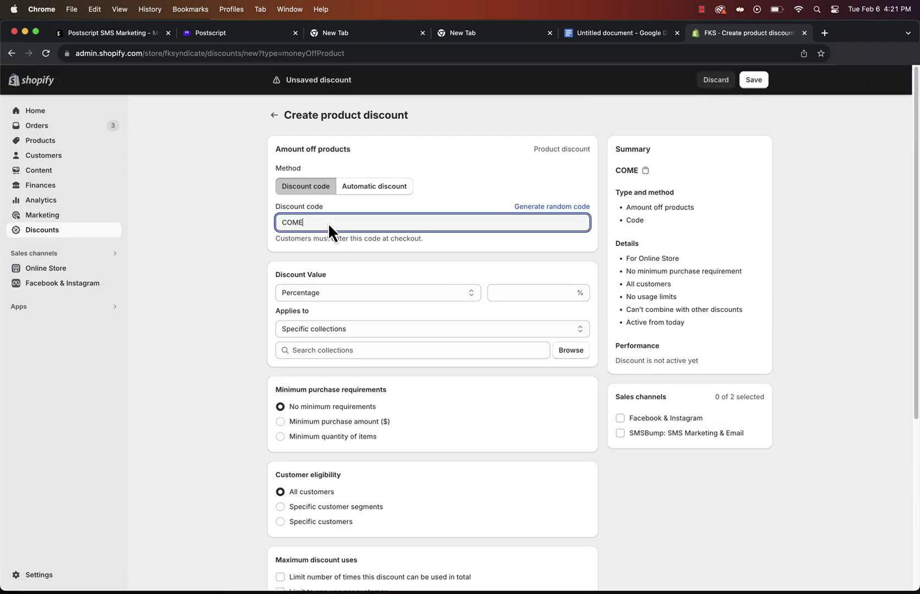
type("BACK")
left_click(524, 295)
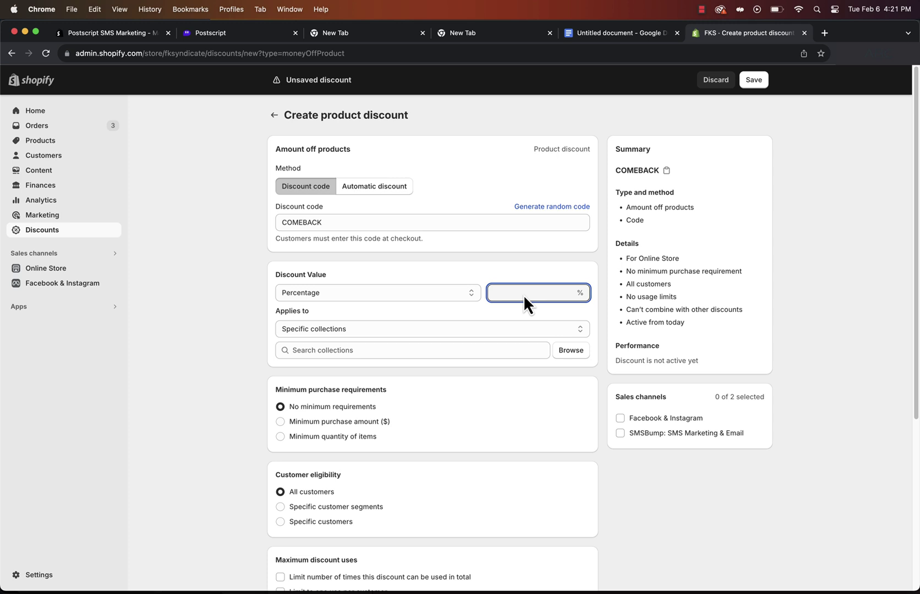
type("25")
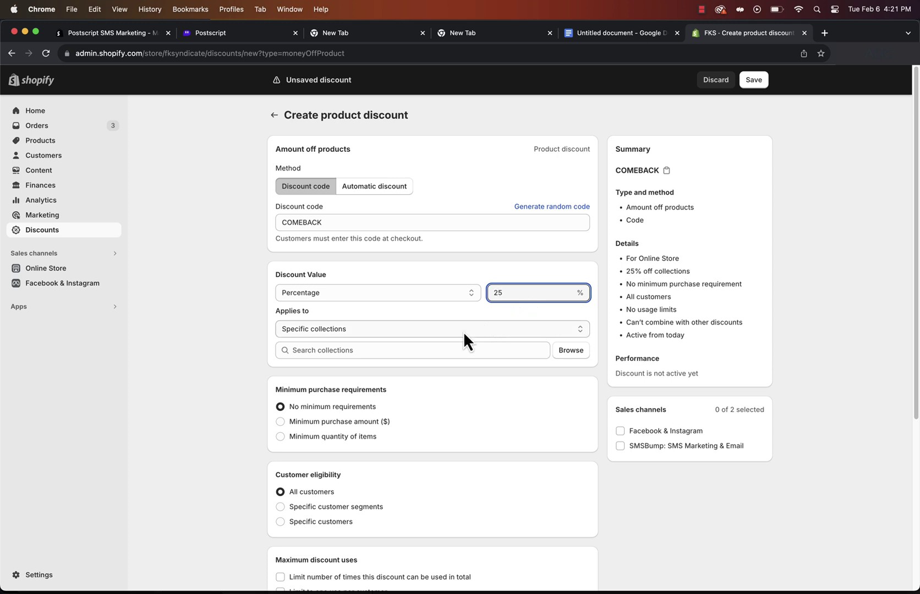
Apply COMEBACK to the Home page and All collections, once per customer, and save.
left_click(464, 332)
left_click(411, 344)
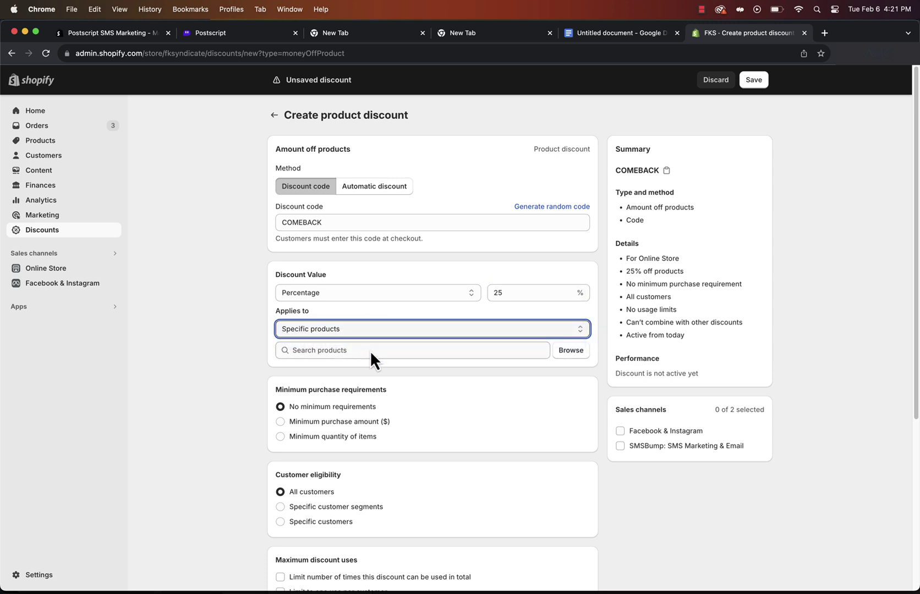
left_click(385, 332)
left_click(376, 318)
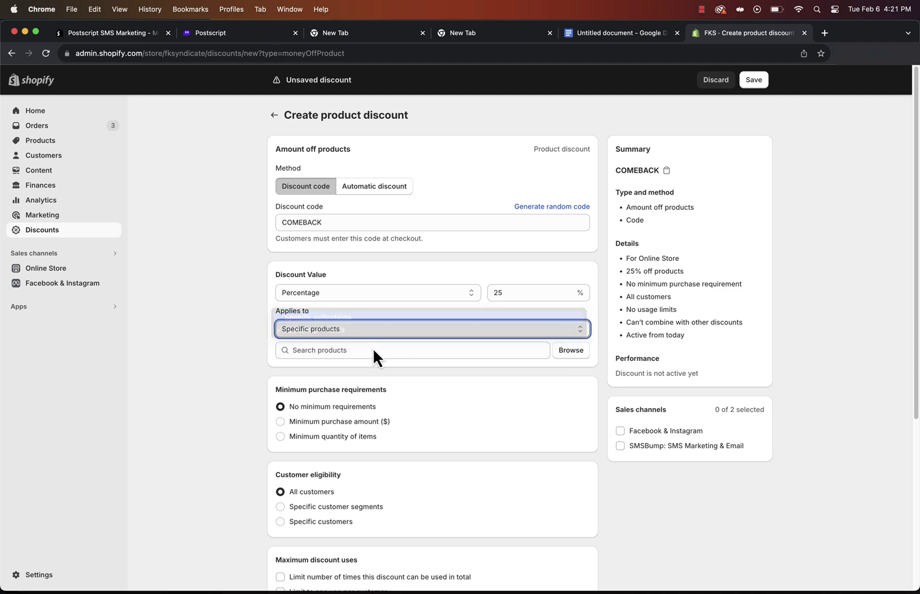
left_click(571, 351)
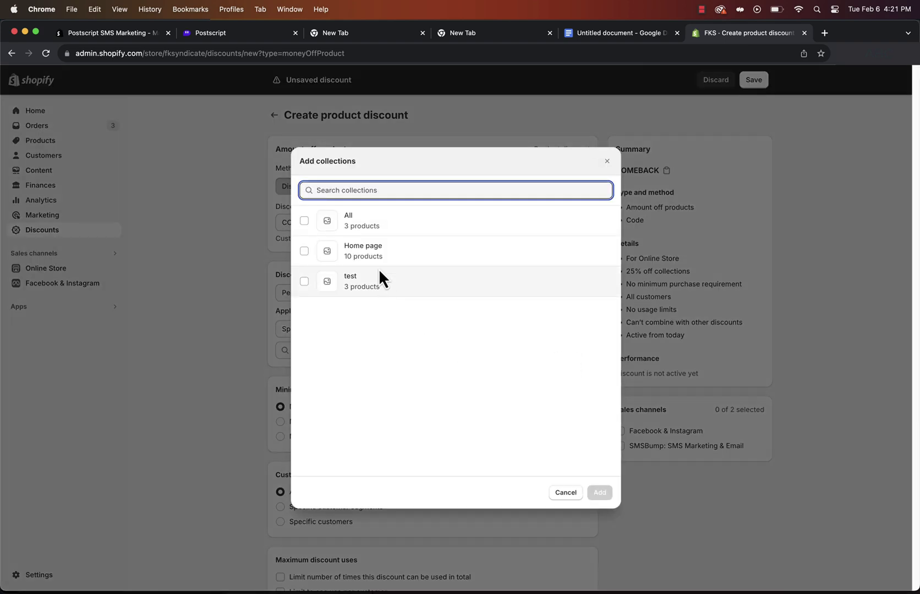
left_click(387, 252)
left_click(398, 216)
left_click(601, 493)
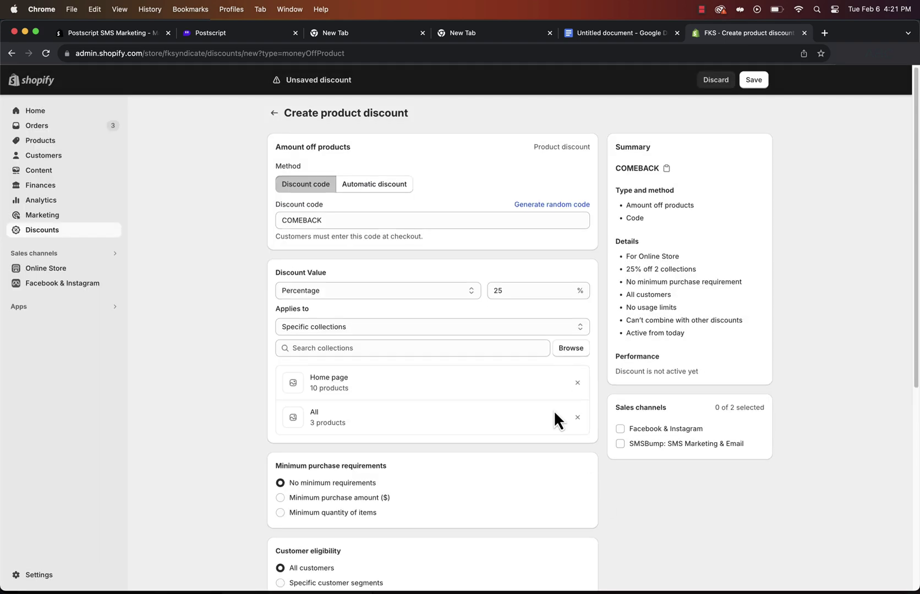
scroll(554, 413, "down", 5)
left_click(353, 341)
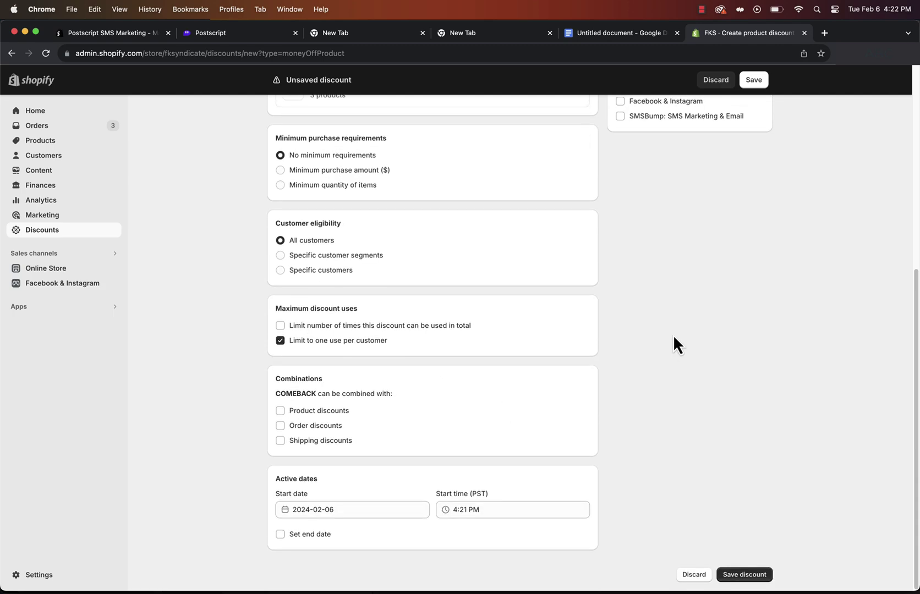
scroll(673, 334, "up", 5)
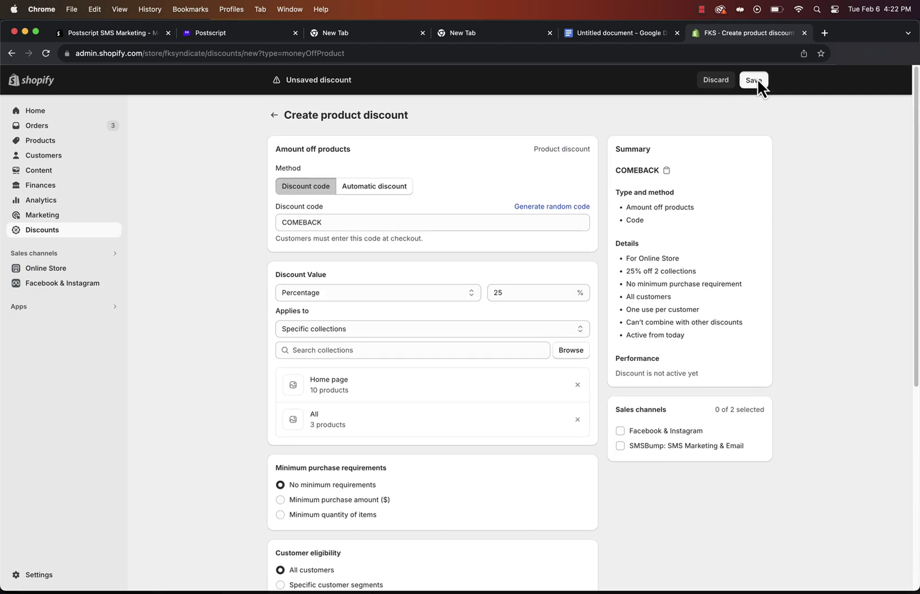
left_click(755, 79)
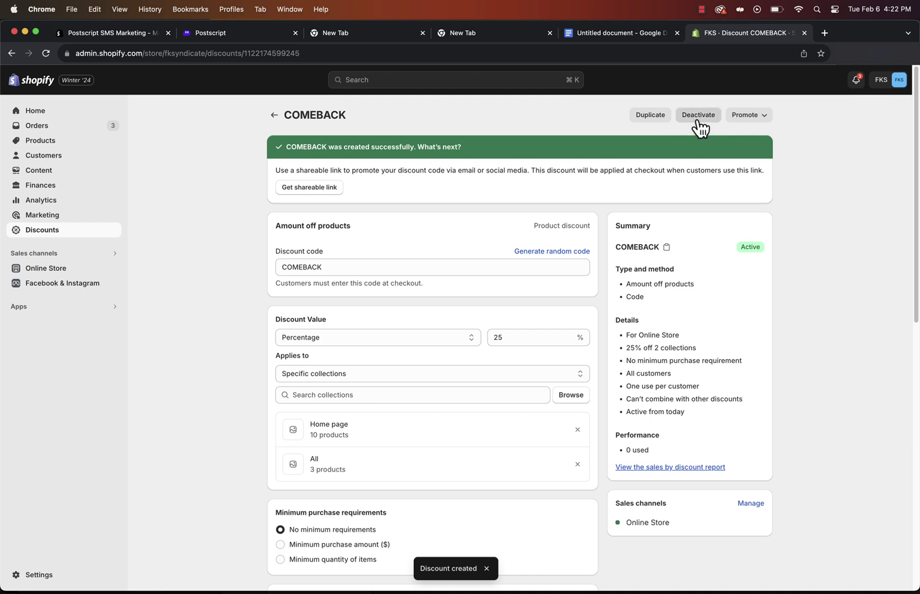
Duplicate the COMEBACK discount as 30DISY with a 30% value and save it.
left_click(651, 116)
triple_click(409, 195)
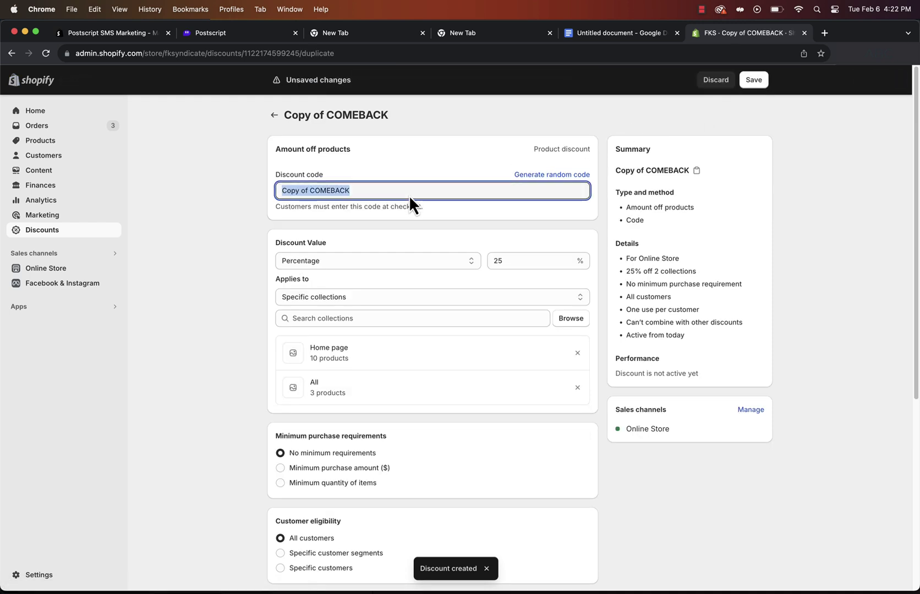
type("30DIS")
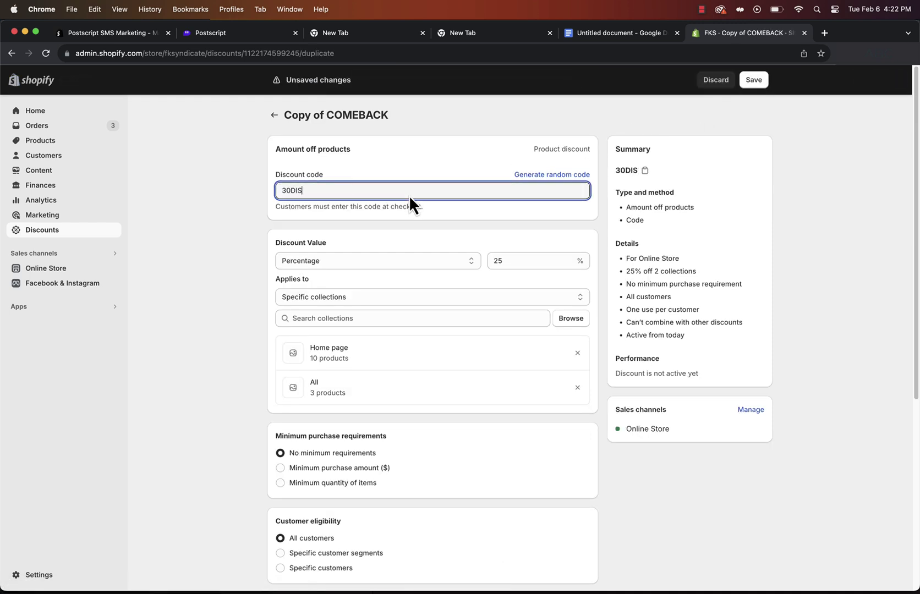
type("Y")
double_click(529, 262)
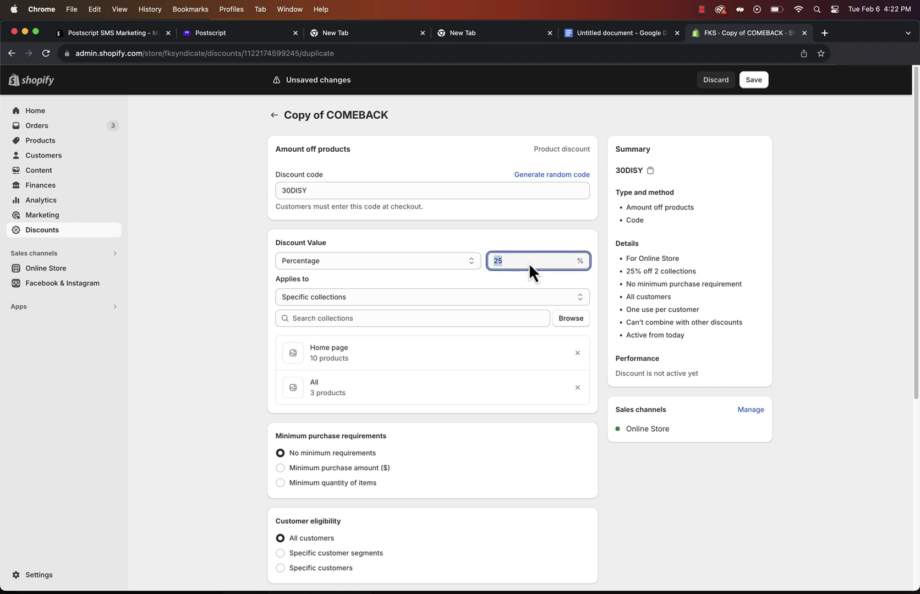
type("30")
scroll(464, 475, "down", 4)
scroll(392, 436, "up", 1)
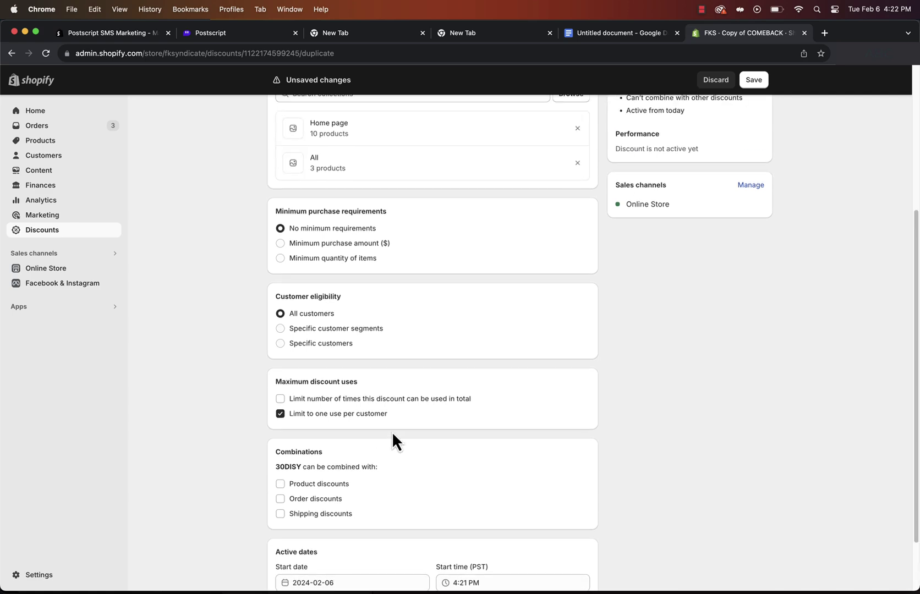
scroll(392, 432, "up", 4)
left_click(752, 81)
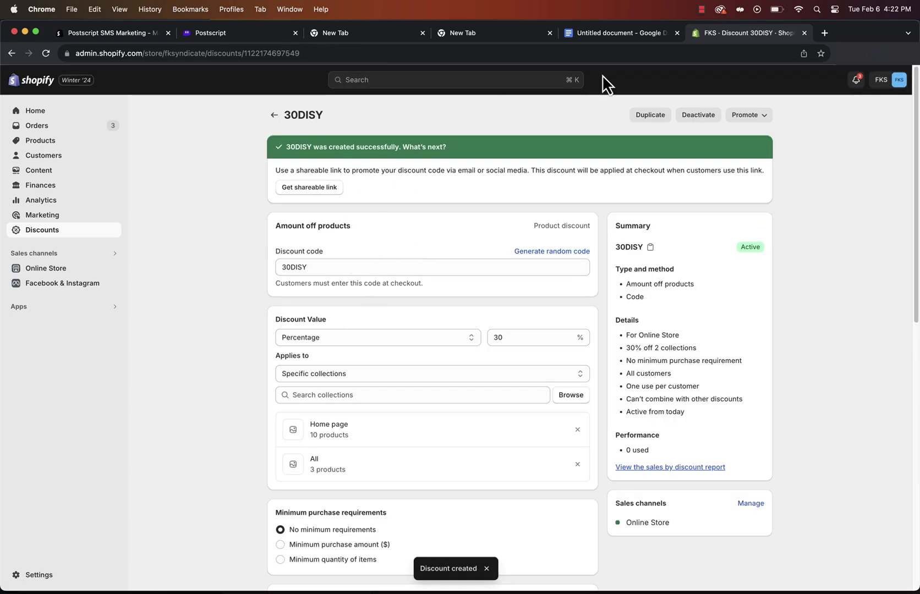
Open the legacy Welcome Series automation in Postscript for editing.
left_click(234, 25)
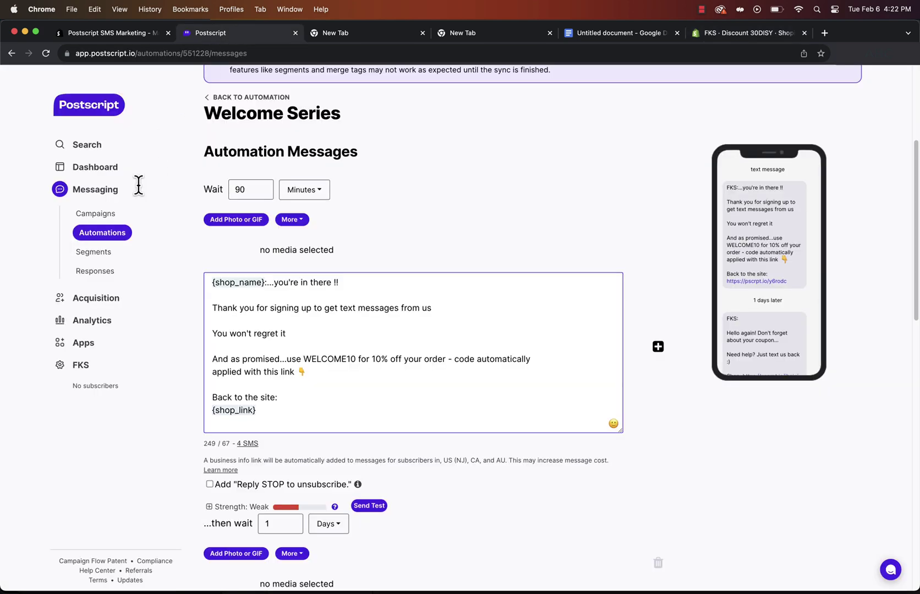
left_click(101, 233)
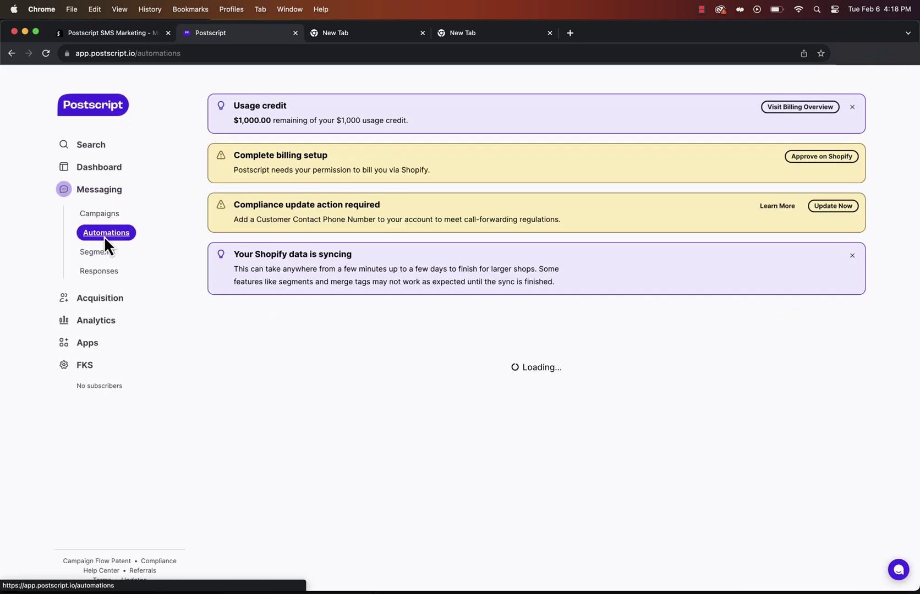
scroll(206, 309, "down", 1)
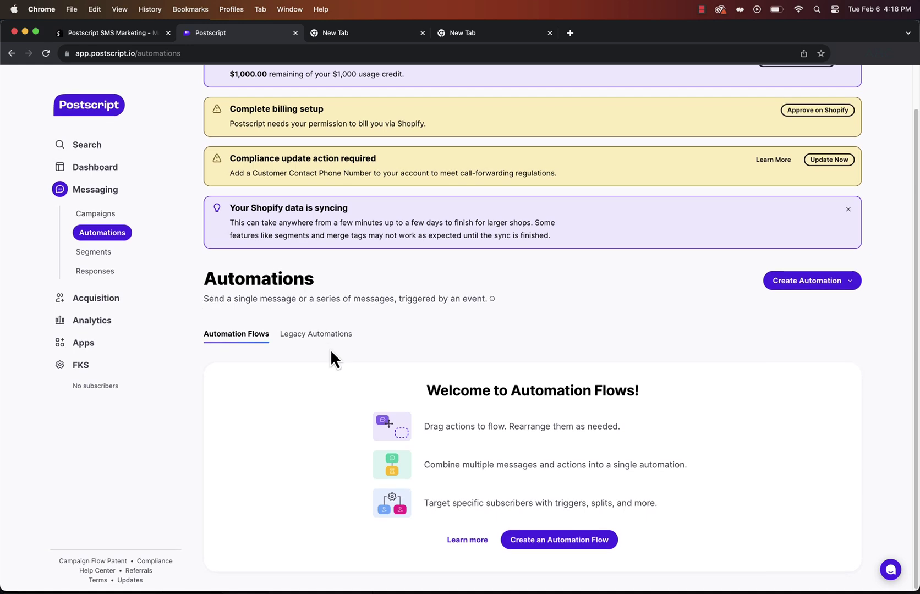
left_click(317, 332)
scroll(326, 342, "down", 3)
scroll(326, 342, "down", 2)
left_click(263, 492)
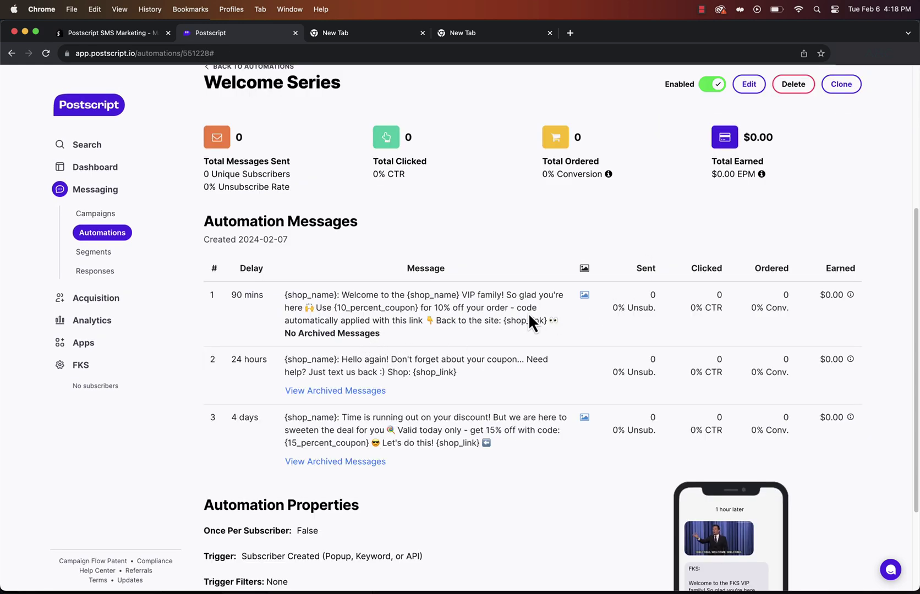
left_click(747, 145)
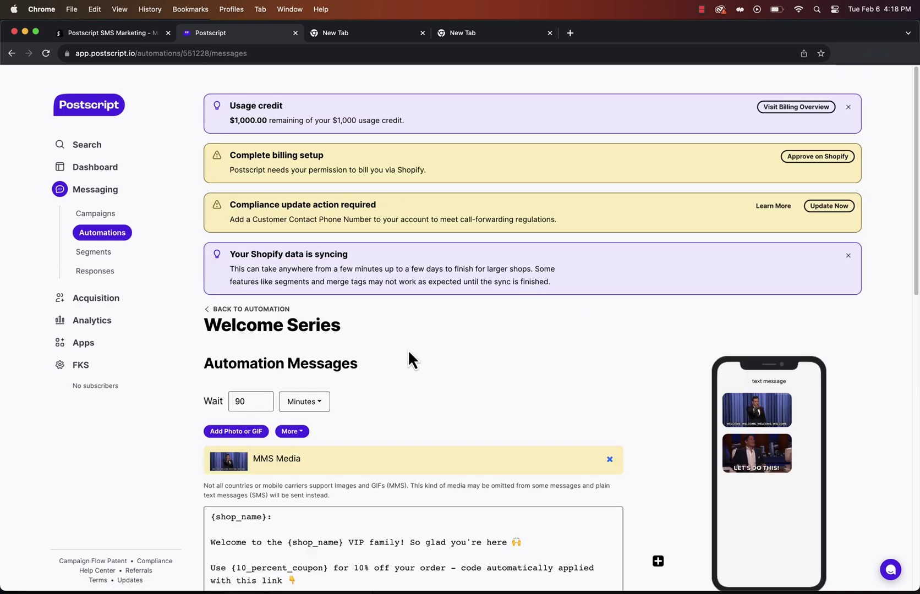
scroll(408, 350, "down", 5)
Remove the first message's media and insert the First Name tag after 'Yo'.
left_click(610, 248)
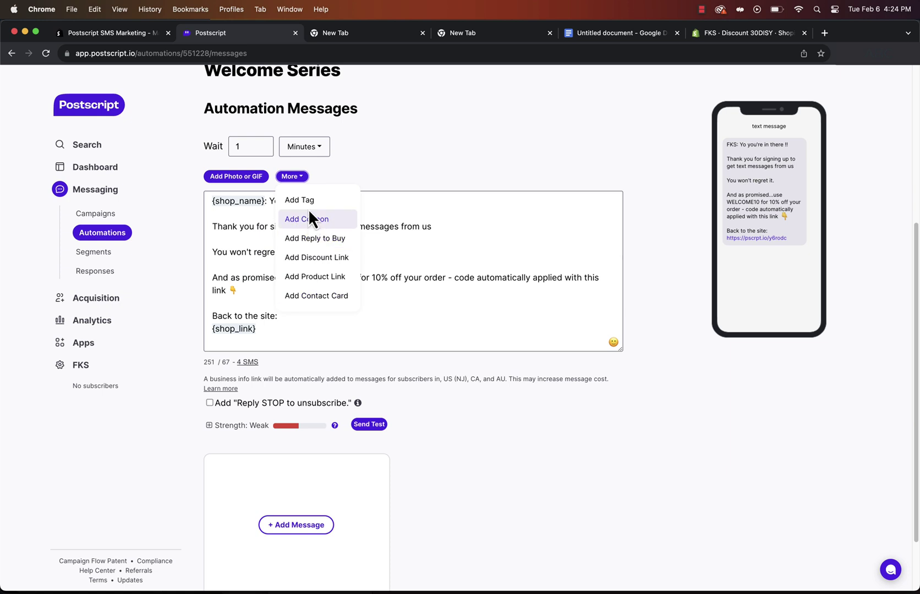
left_click(281, 203)
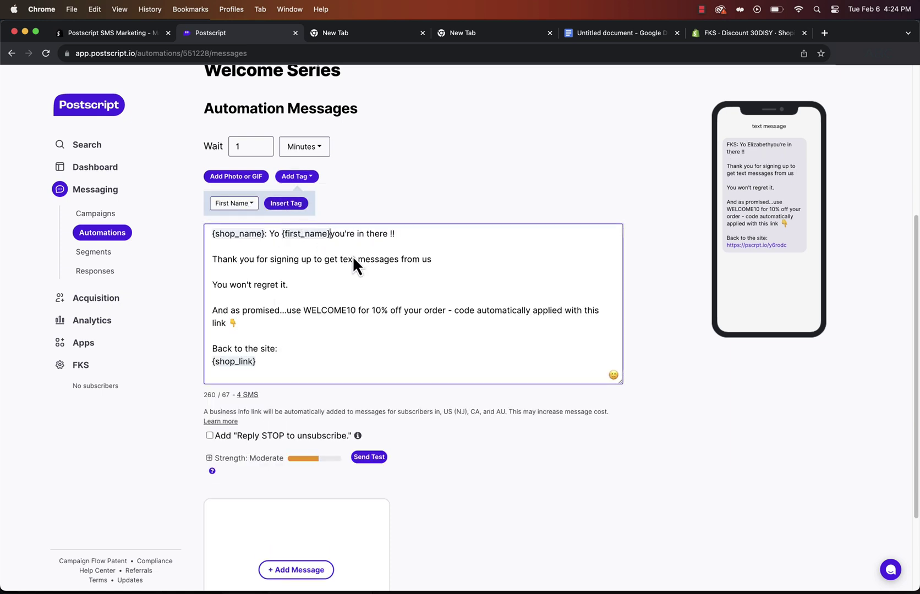
type(",")
left_click(407, 259)
scroll(420, 347, "down", 1)
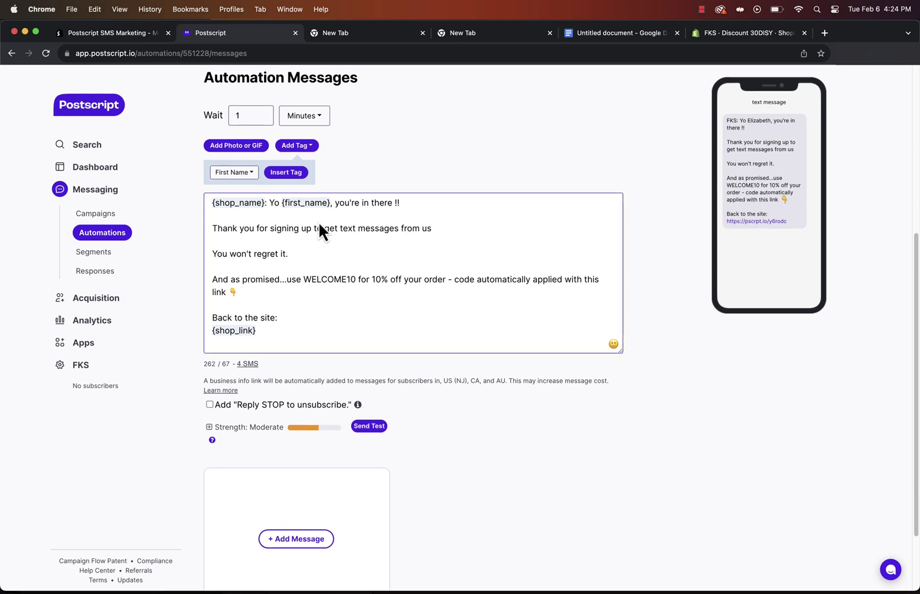
key("shift+Right")
left_click(277, 255)
left_click(301, 145)
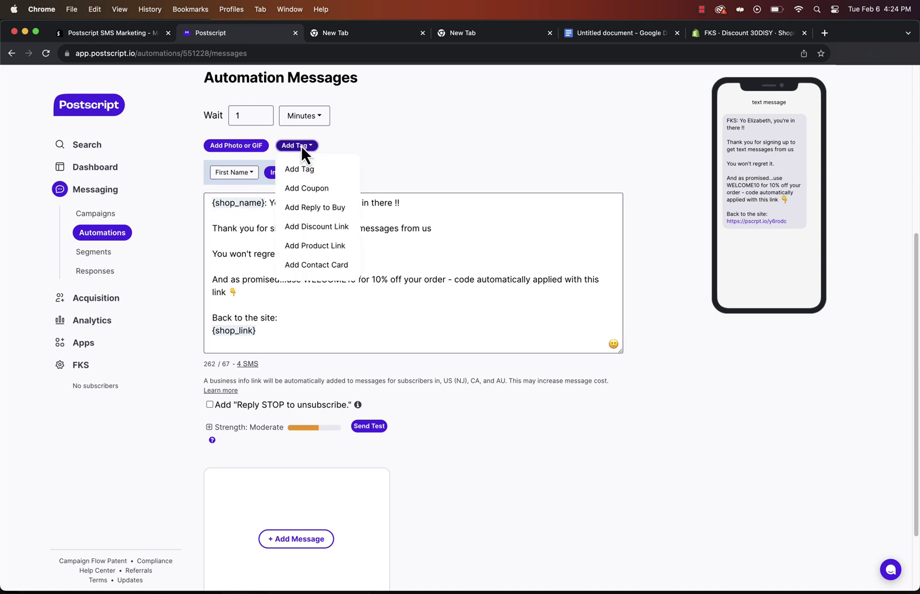
left_click(267, 318)
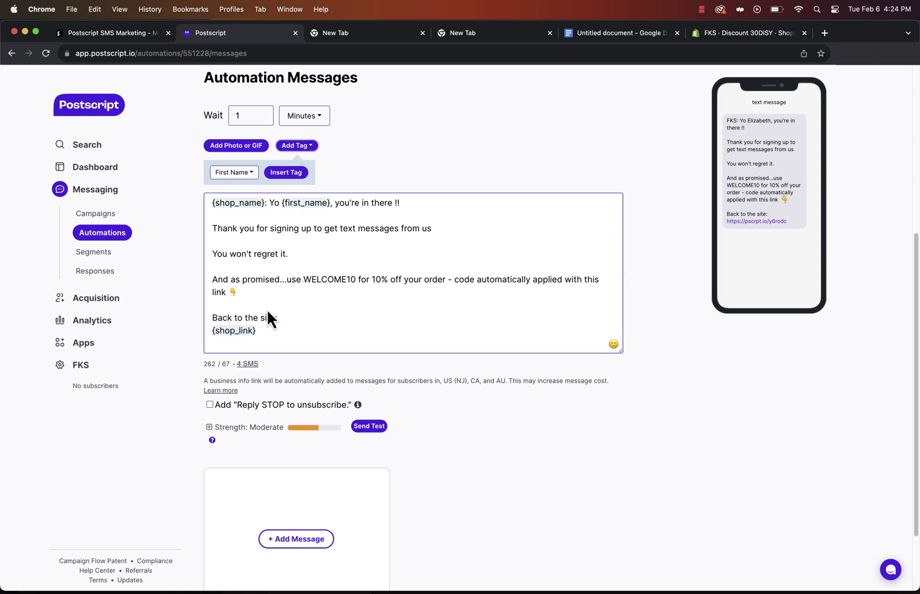
Delete the {shop_link} tag after 'Back to the site:' and remove the duplicated first-name line.
left_click(239, 331)
left_click_drag(237, 331, 209, 336)
key("BackSpace")
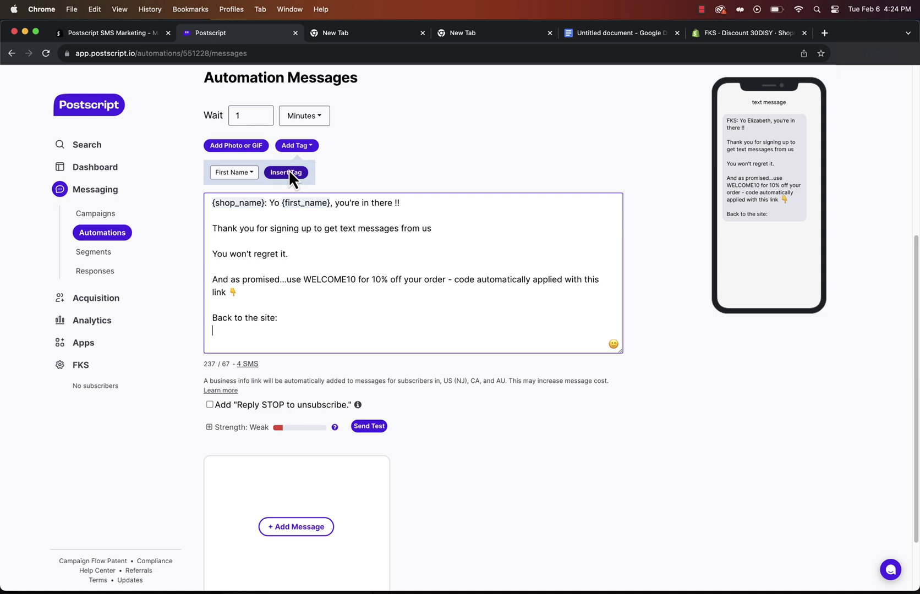
left_click(289, 173)
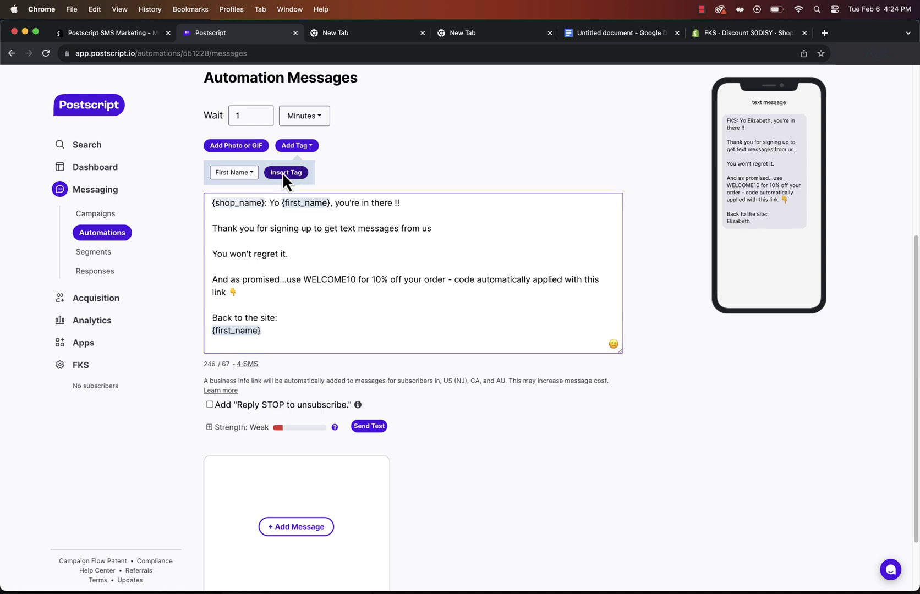
triple_click(329, 335)
key("BackSpace")
left_click(252, 176)
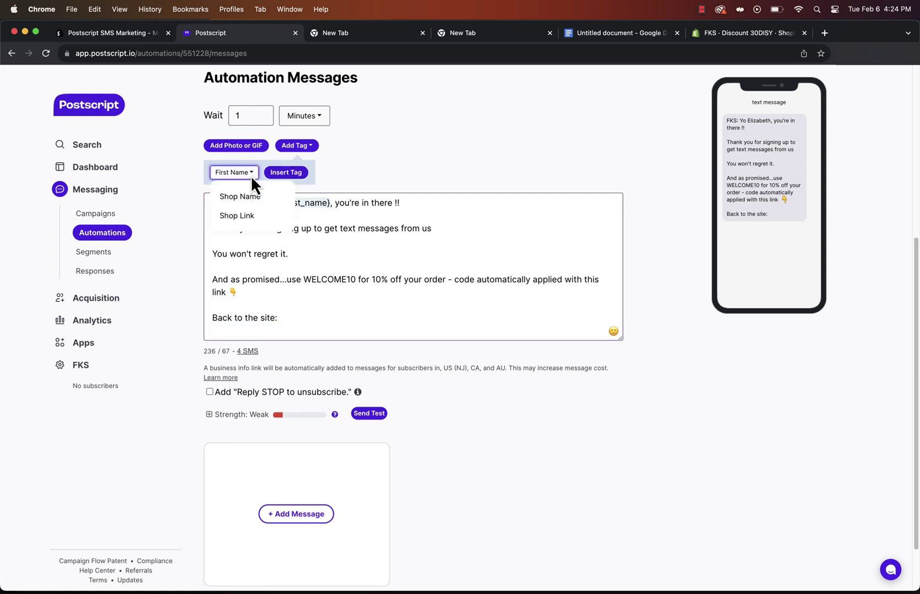
scroll(247, 210, "down", 1)
scroll(245, 214, "down", 1)
left_click(289, 79)
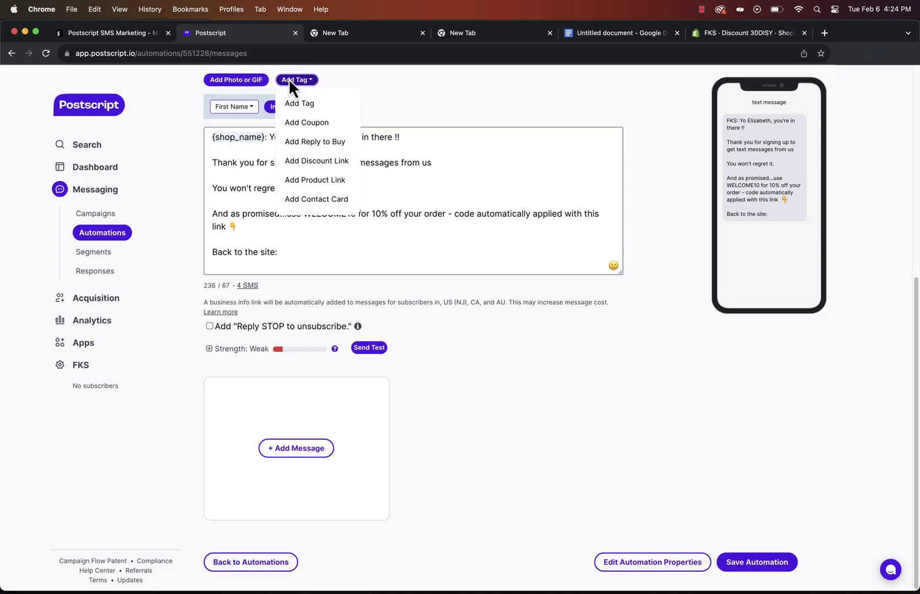
left_click(328, 163)
left_click(283, 125)
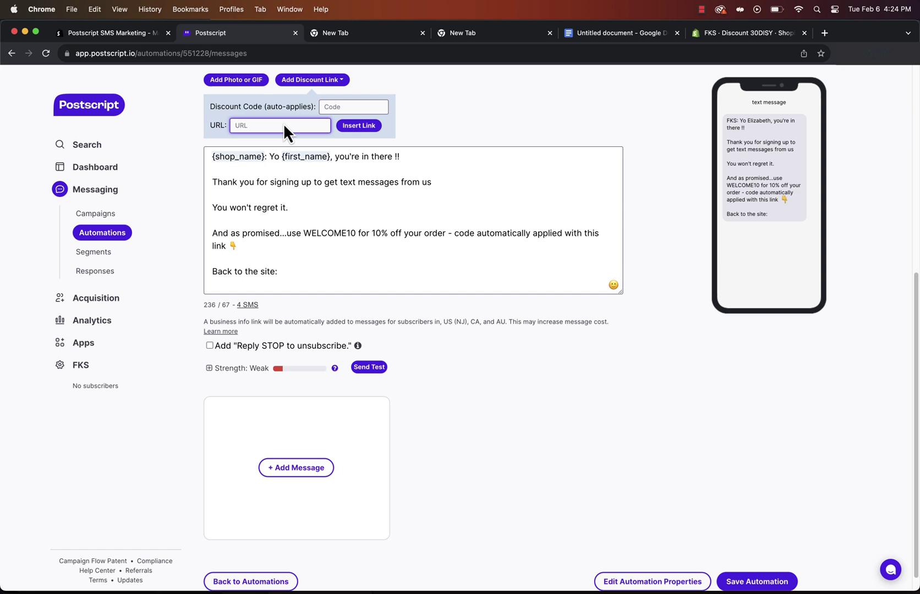
type("h")
type("ttps://fks.a")
type("i")
left_click(339, 107)
type("WELCOME10")
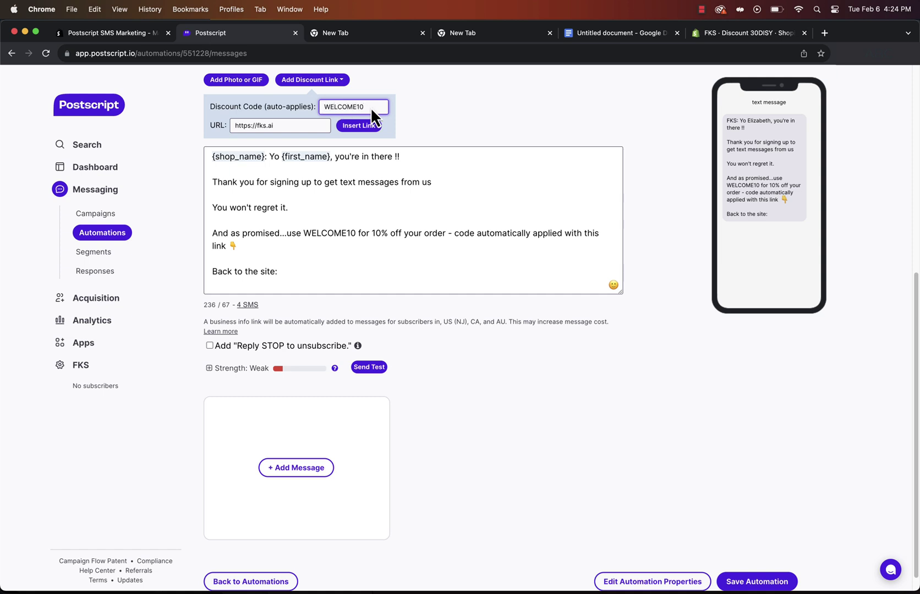
left_click(358, 124)
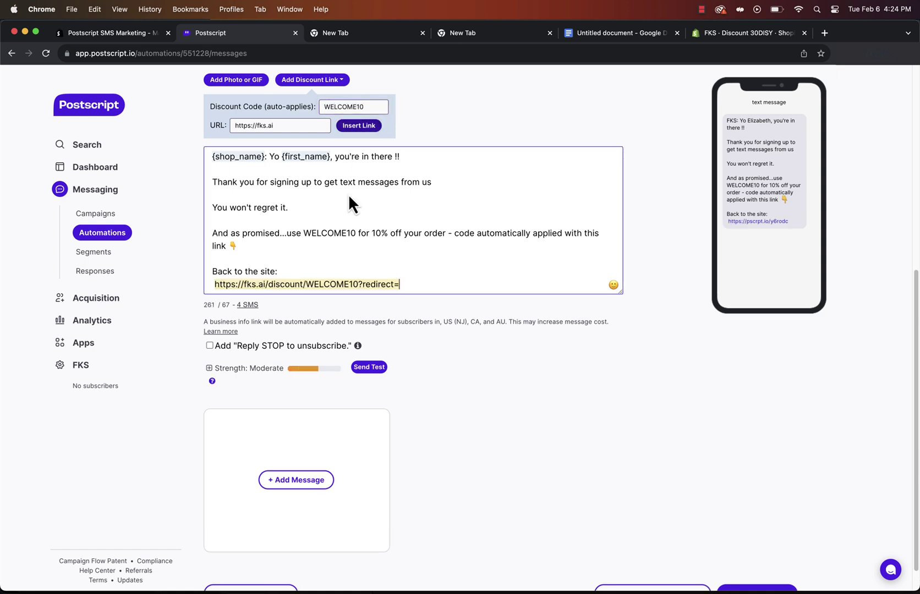
double_click(335, 284)
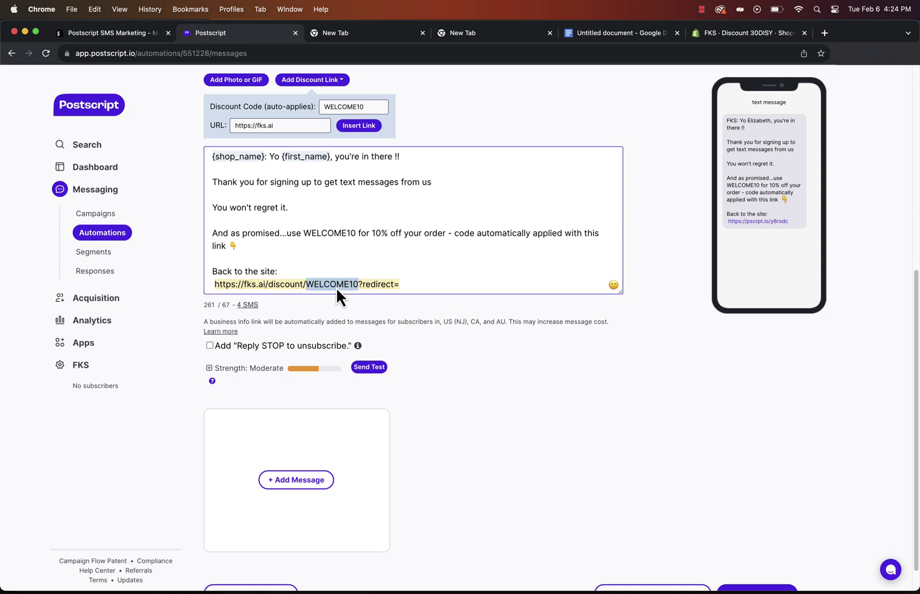
left_click(306, 257)
scroll(248, 229, "up", 2)
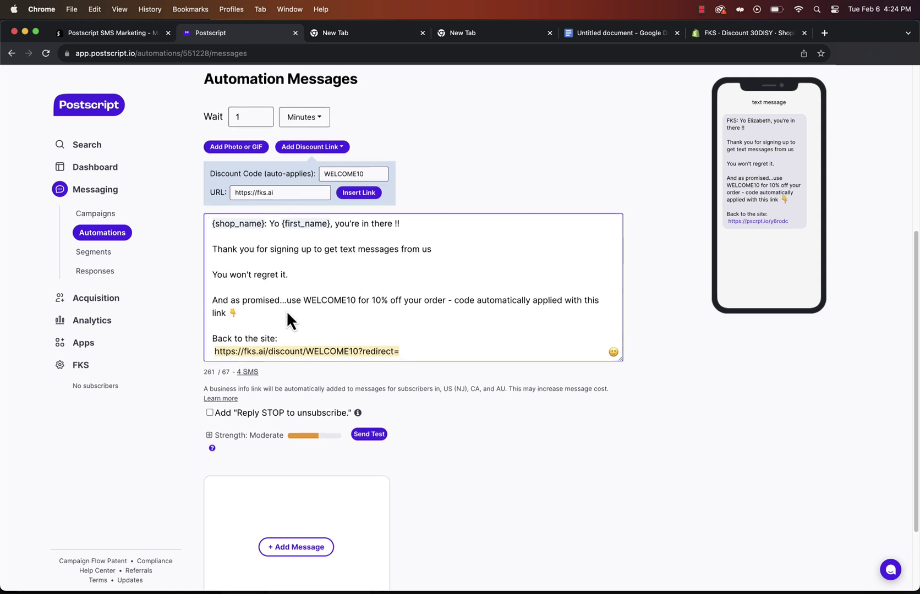
scroll(286, 311, "down", 3)
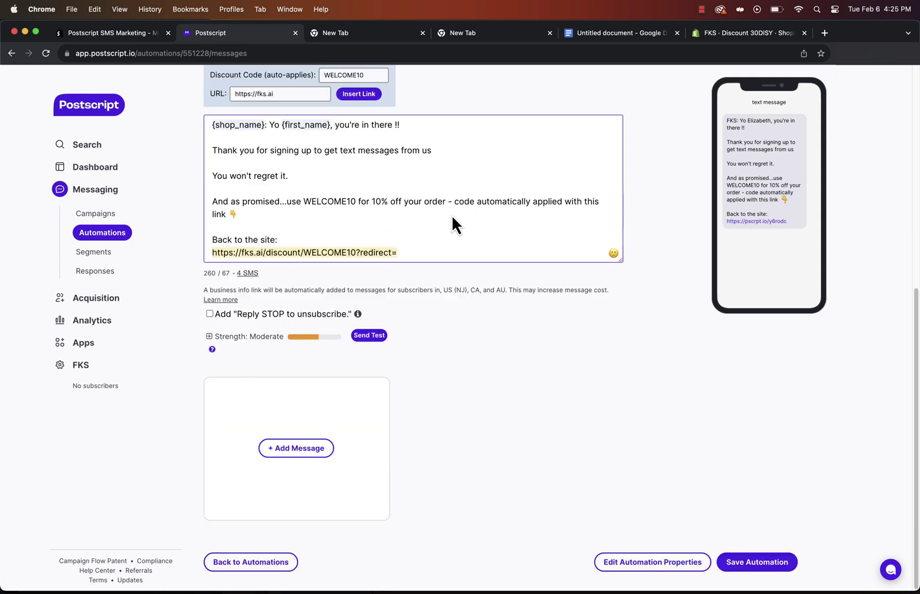
Save the Welcome Series despite the emoji warning, then open the legacy Browse Abandonment automation.
left_click(750, 561)
left_click(545, 331)
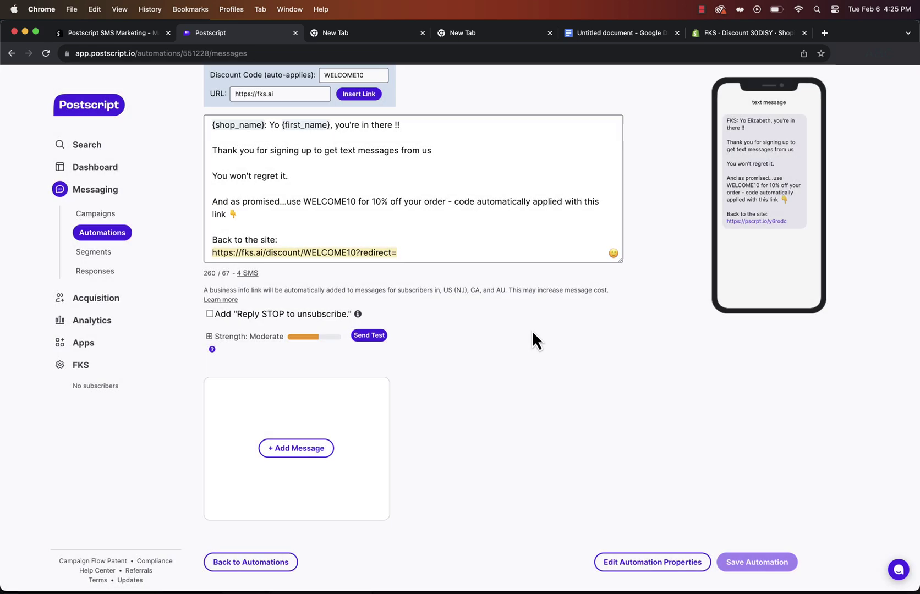
scroll(609, 320, "down", 8)
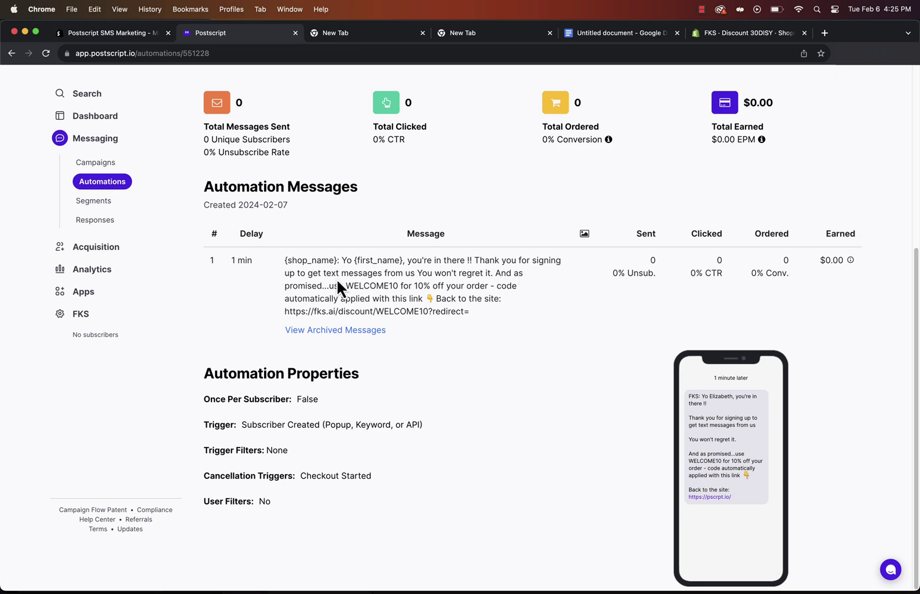
scroll(336, 278, "up", 8)
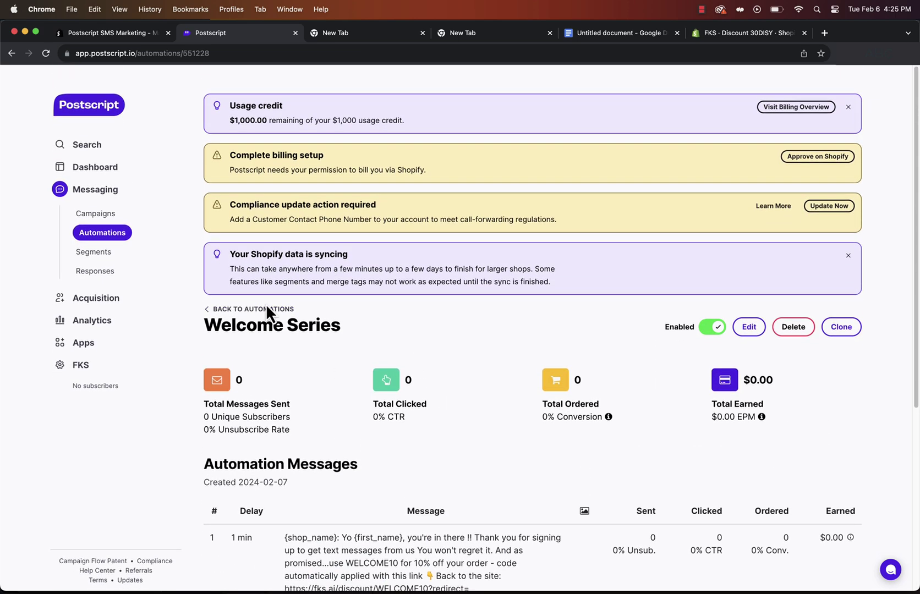
left_click(267, 308)
scroll(358, 387, "down", 2)
left_click(321, 328)
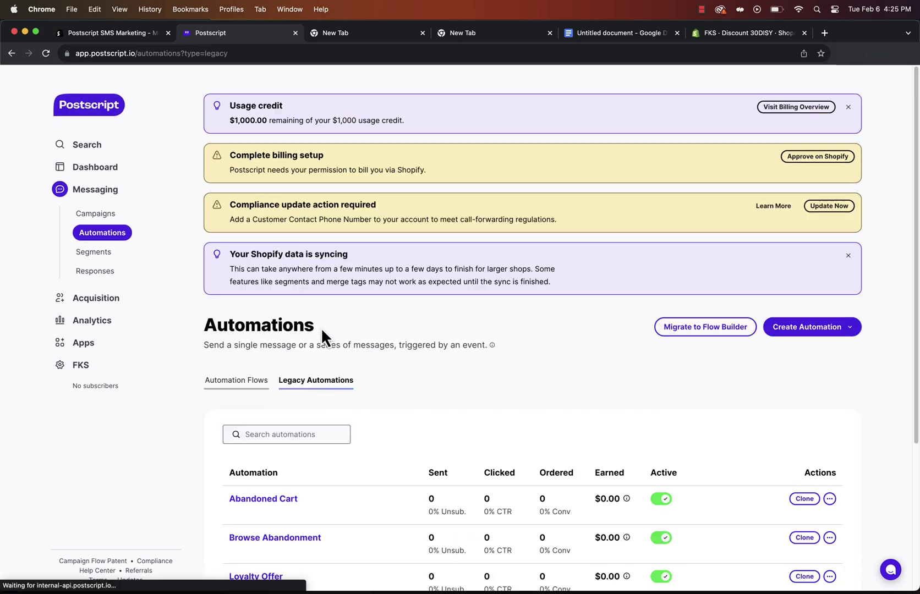
scroll(321, 328, "down", 5)
left_click(289, 336)
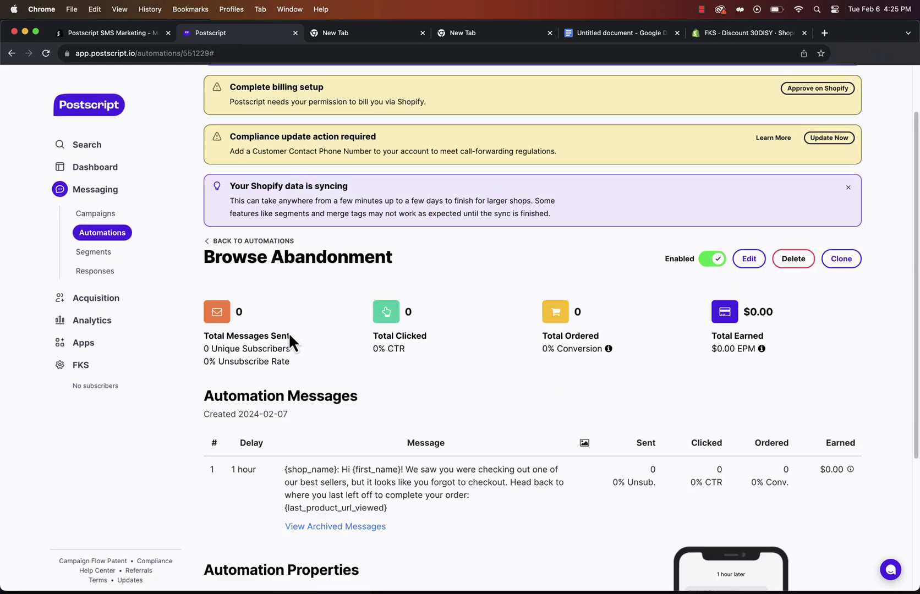
scroll(288, 333, "down", 5)
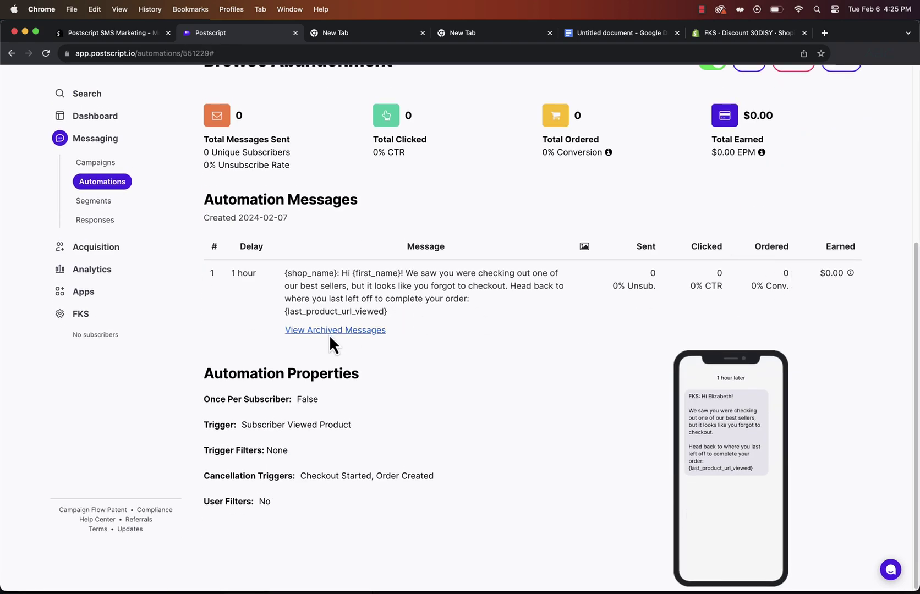
scroll(833, 252, "up", 5)
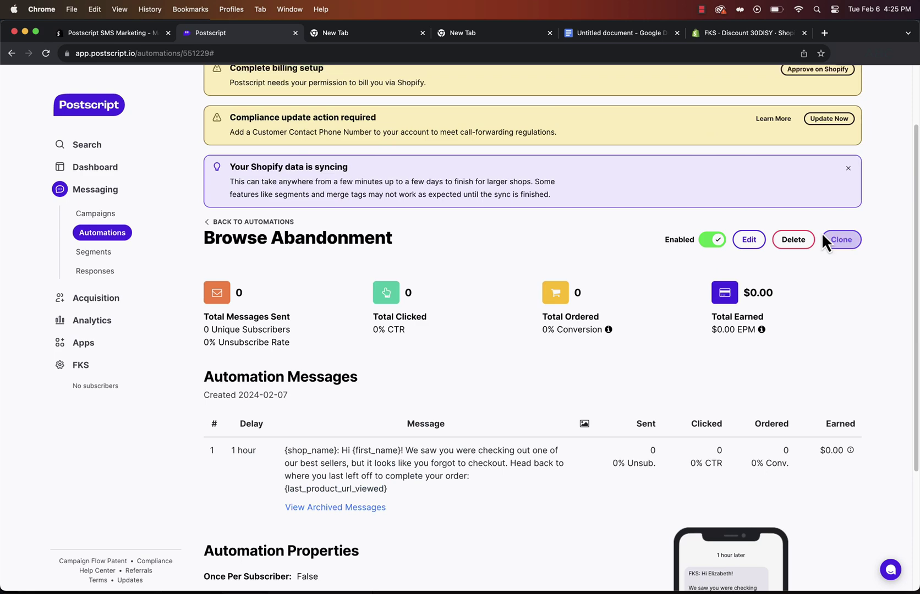
Replace the Browse Abandonment message text with the pasted COMEBACK discount message.
left_click(747, 239)
scroll(681, 266, "down", 5)
left_click(286, 238)
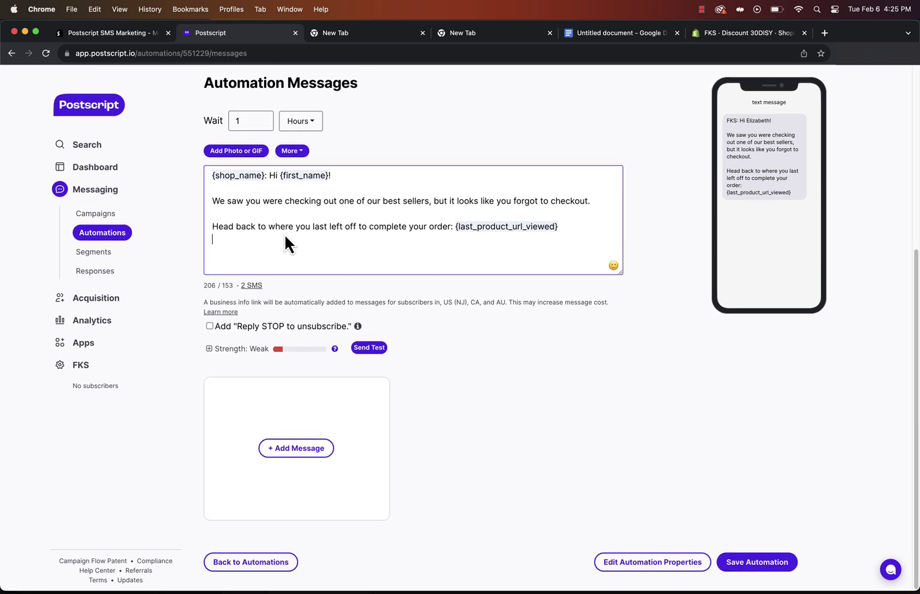
left_click_drag(284, 243, 201, 178)
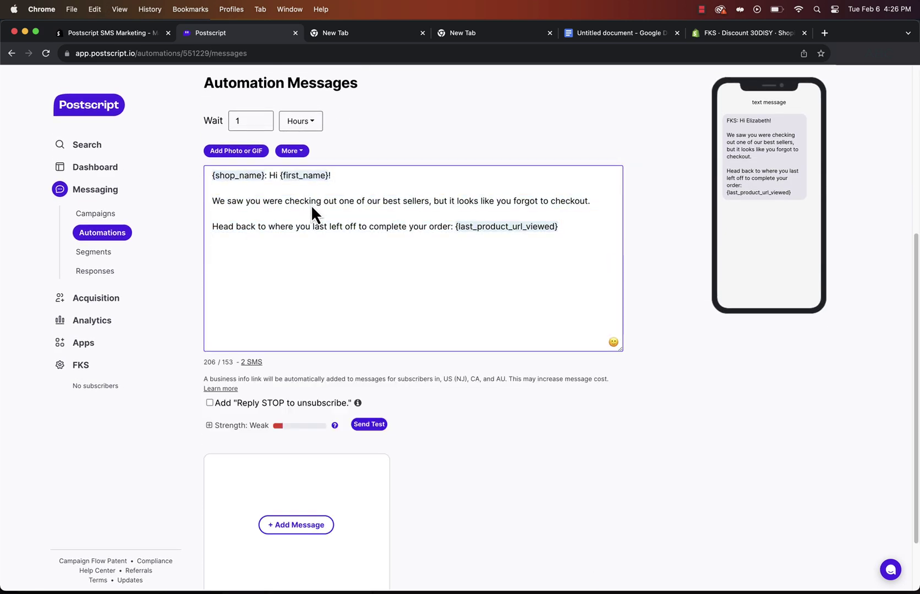
left_click_drag(453, 287, 202, 181)
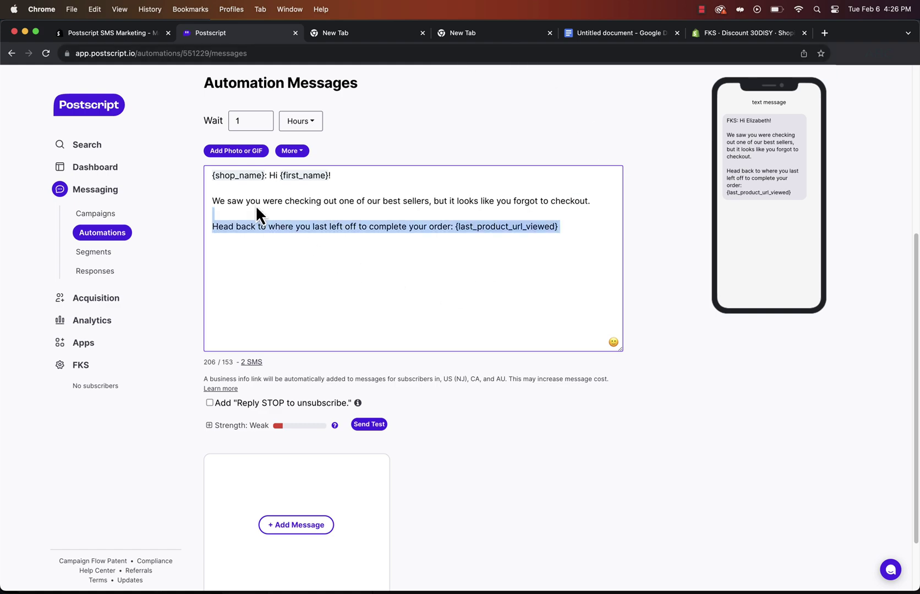
key("BackSpace")
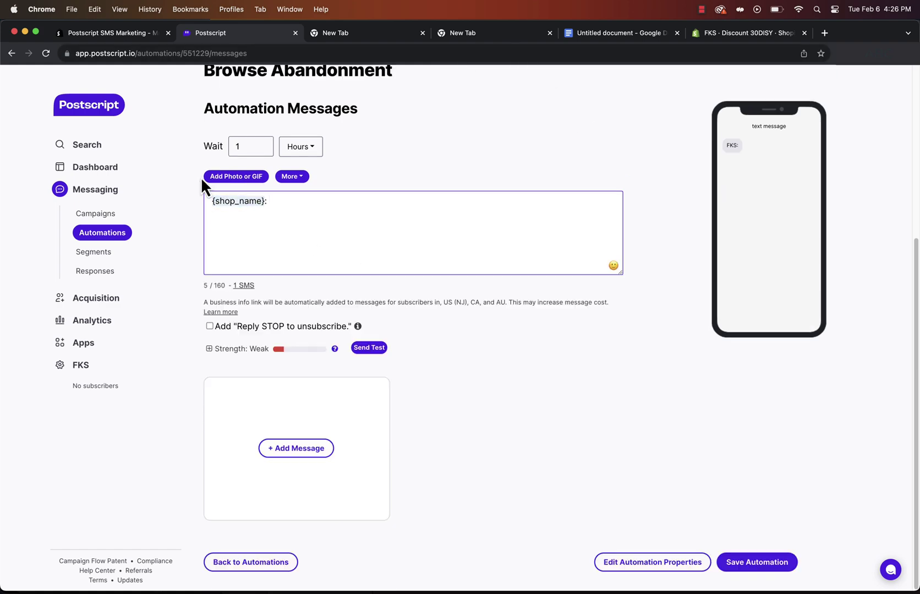
type("Yo! Don't sleep on these hard pieces!  Use code \"COMEBACK\" and complete your order using this free discount valid until the end of the day  Shop:")
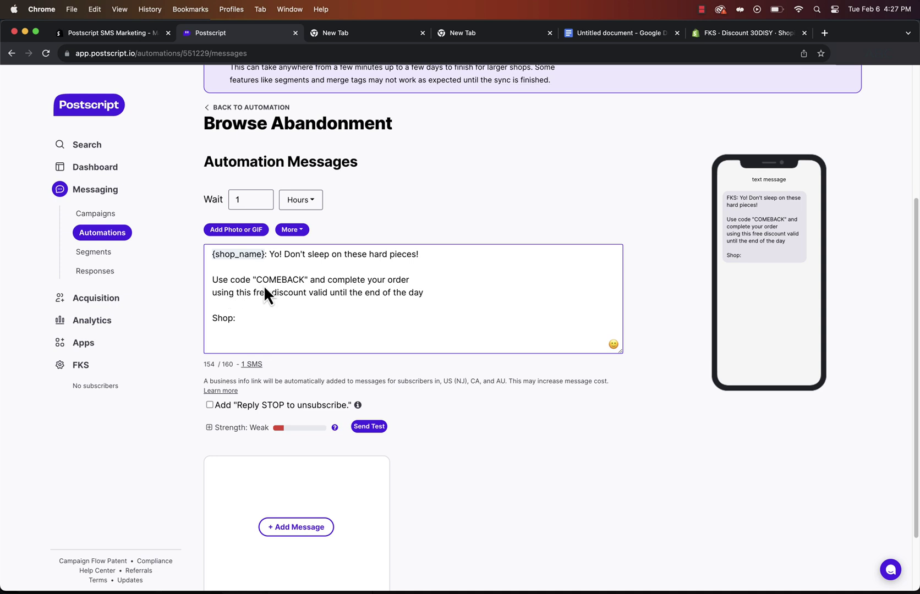
Insert the Shop Link tag after 'Shop:' in the message.
left_click(250, 319)
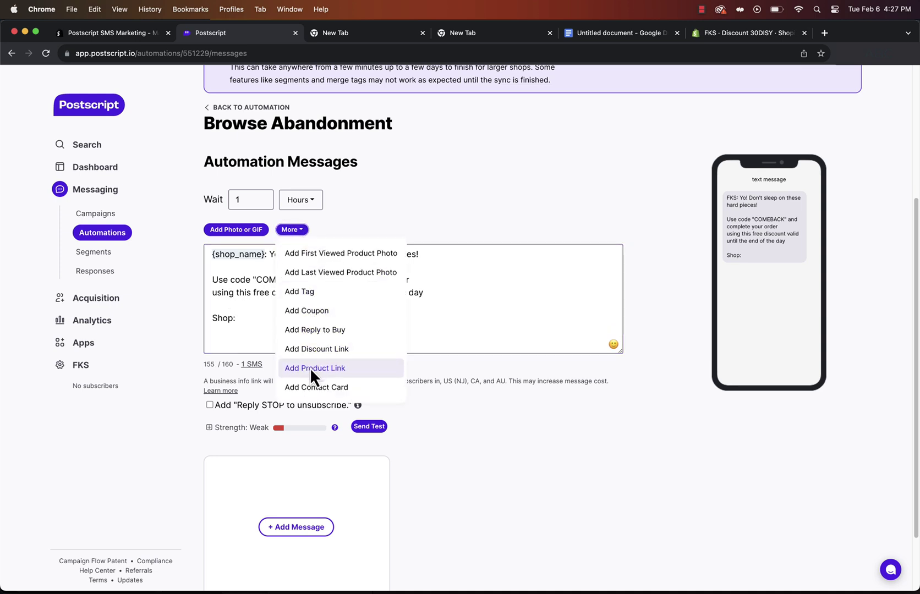
left_click(308, 287)
left_click(238, 256)
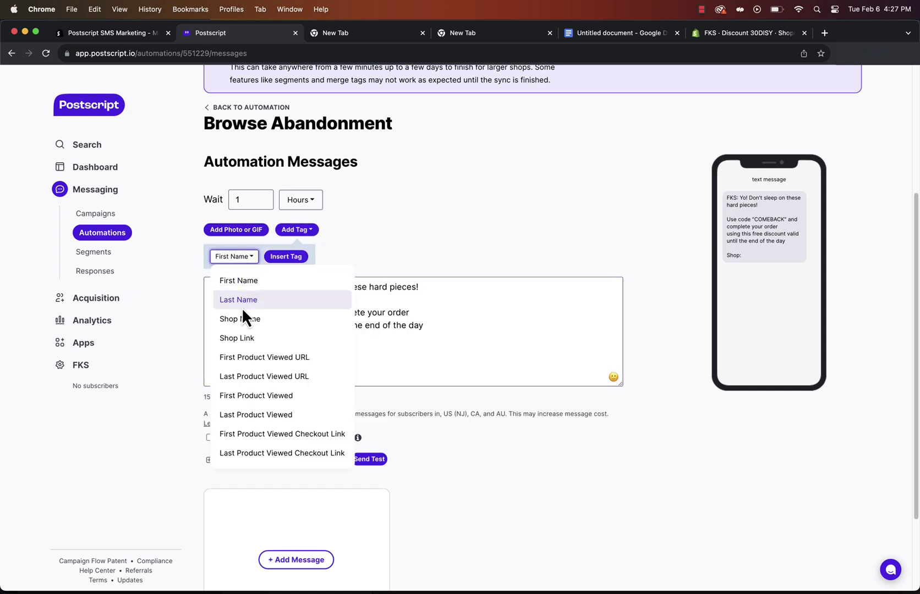
left_click(246, 339)
left_click(286, 257)
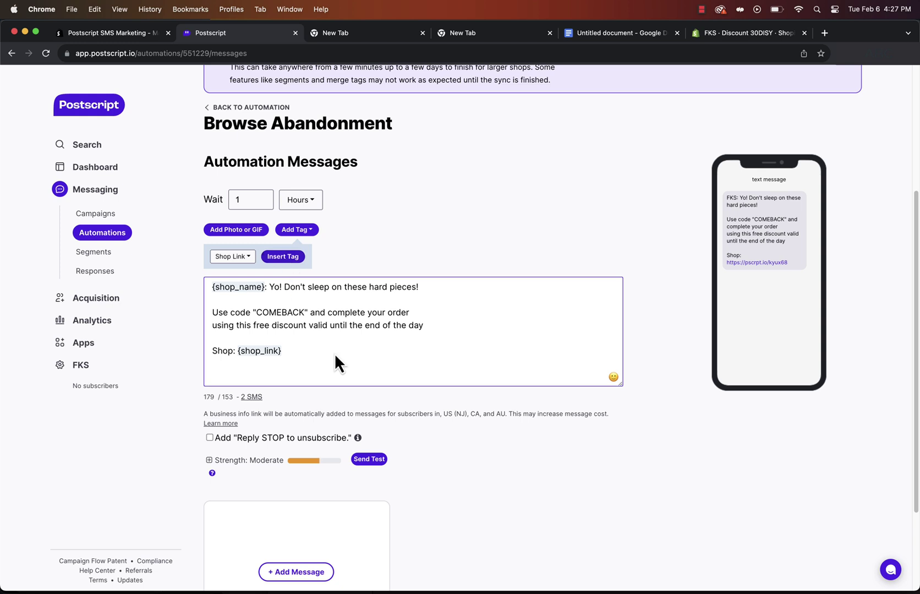
left_click(506, 446)
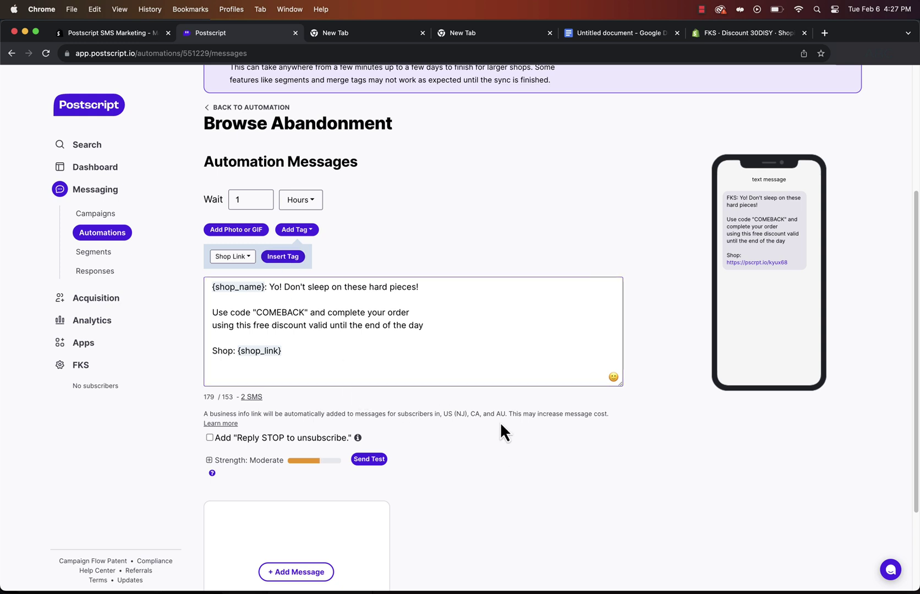
scroll(501, 432, "down", 2)
scroll(500, 432, "down", 2)
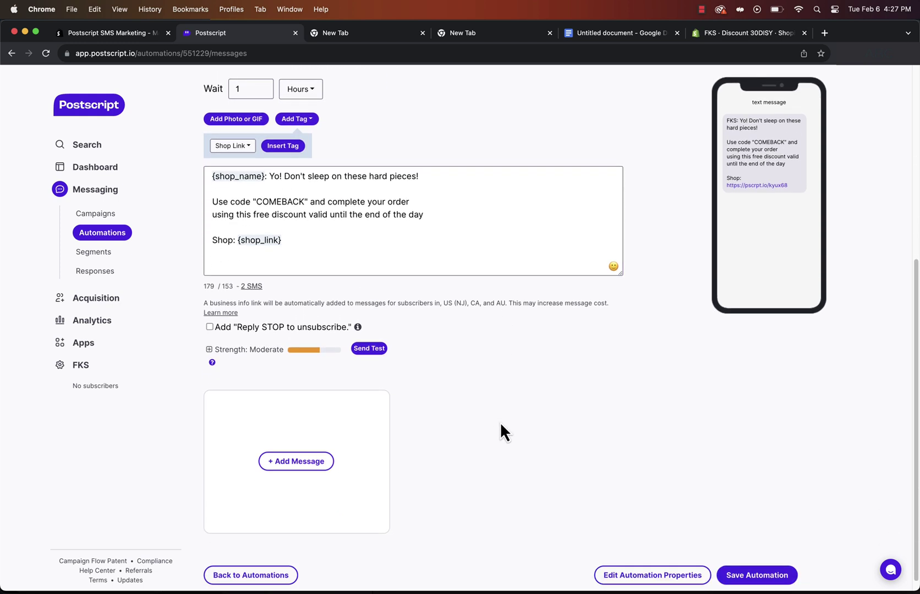
left_click(440, 226)
scroll(440, 226, "down", 1)
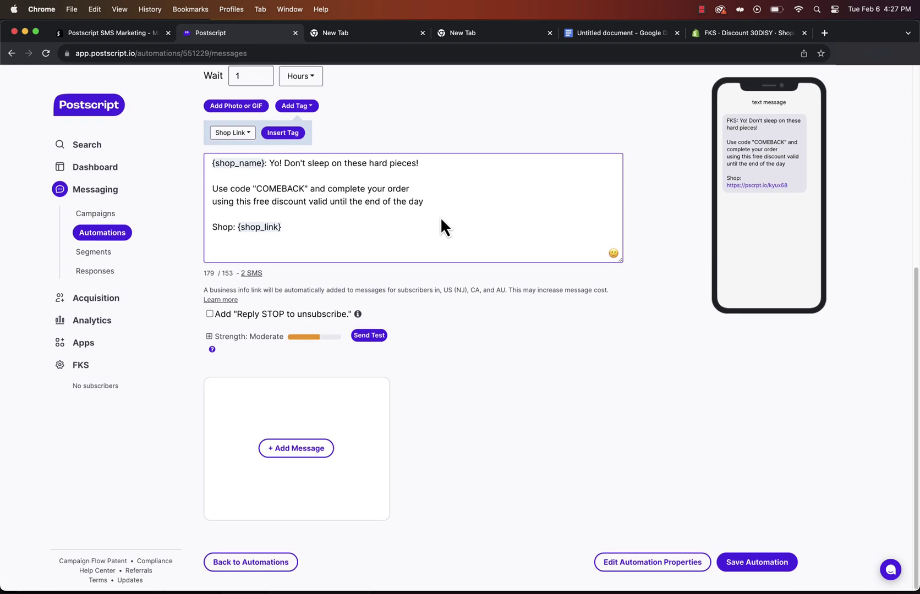
scroll(440, 219, "up", 5)
scroll(441, 227, "down", 5)
scroll(288, 331, "up", 7)
Set the message wait to 30 minutes and save the automation.
left_click(303, 356)
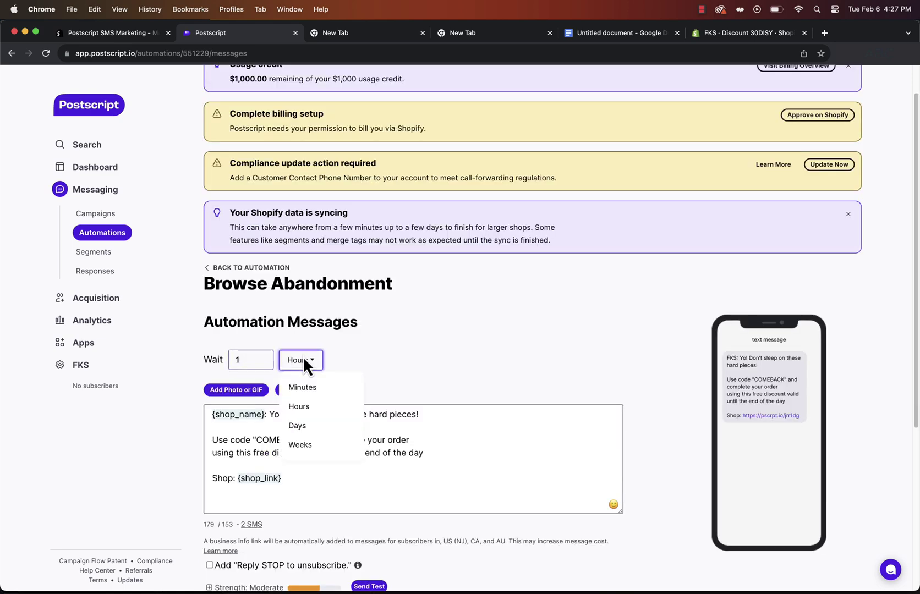
left_click(304, 393)
double_click(252, 366)
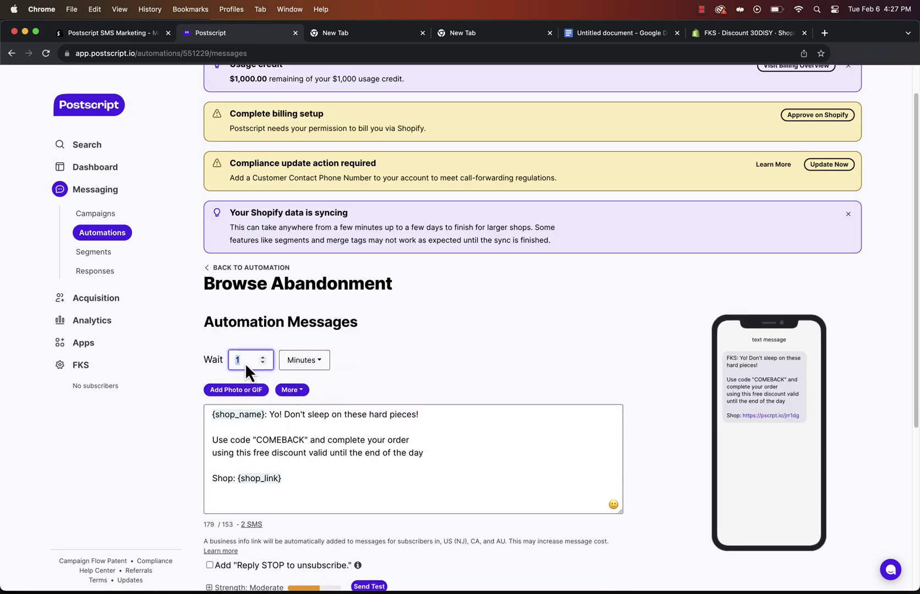
type("30")
left_click(382, 340)
scroll(382, 340, "down", 5)
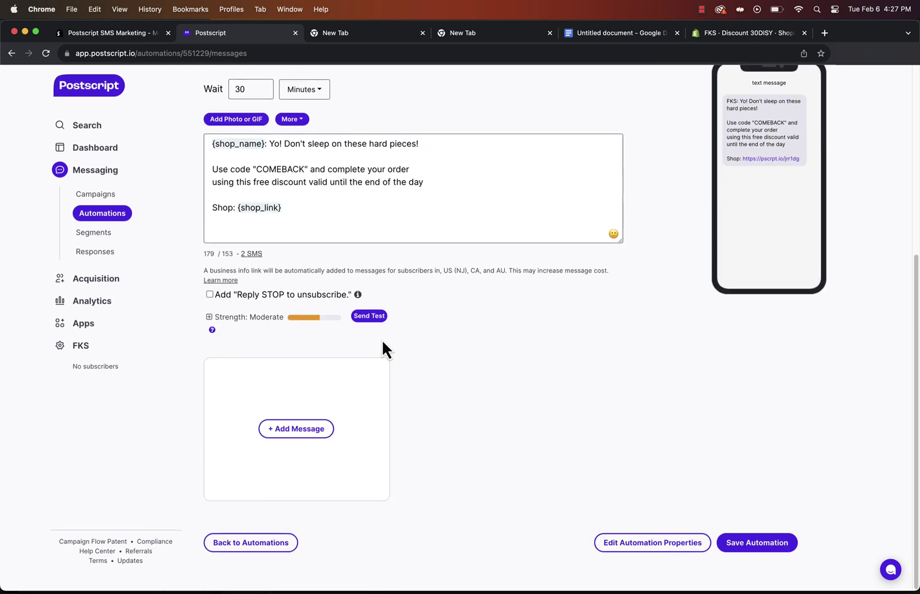
left_click(755, 562)
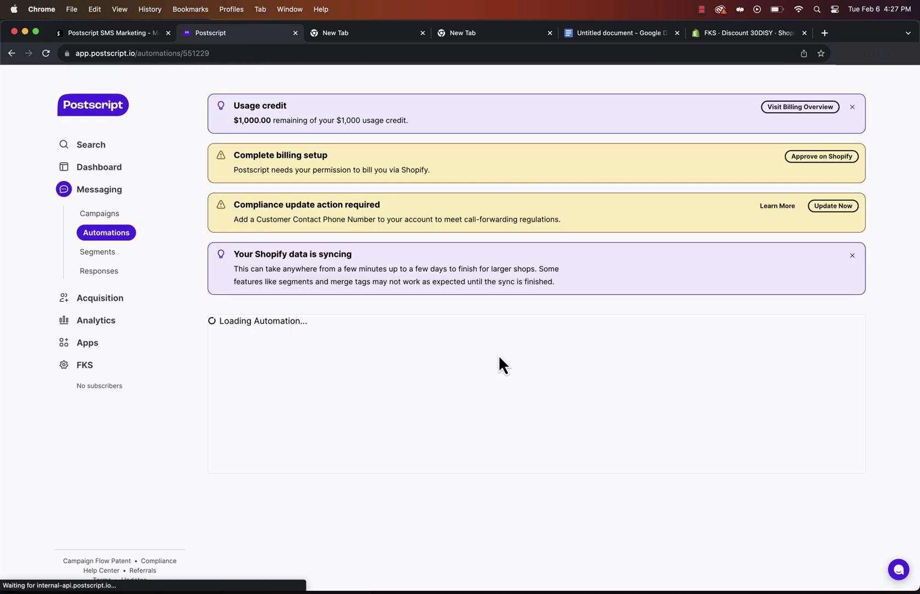
Go back to the legacy automations list and open the Abandoned Cart automation.
left_click(259, 312)
scroll(369, 351, "down", 2)
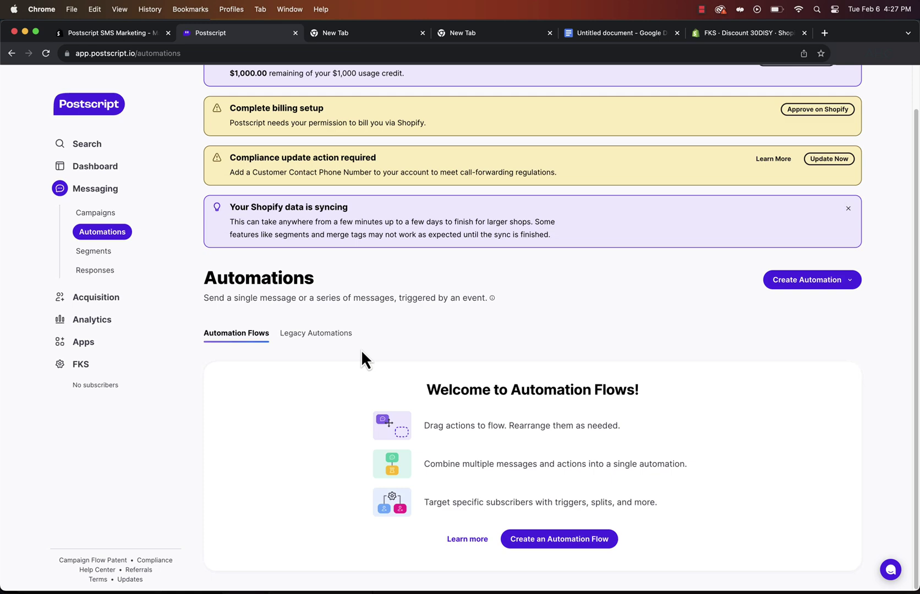
left_click(313, 331)
scroll(314, 330, "down", 5)
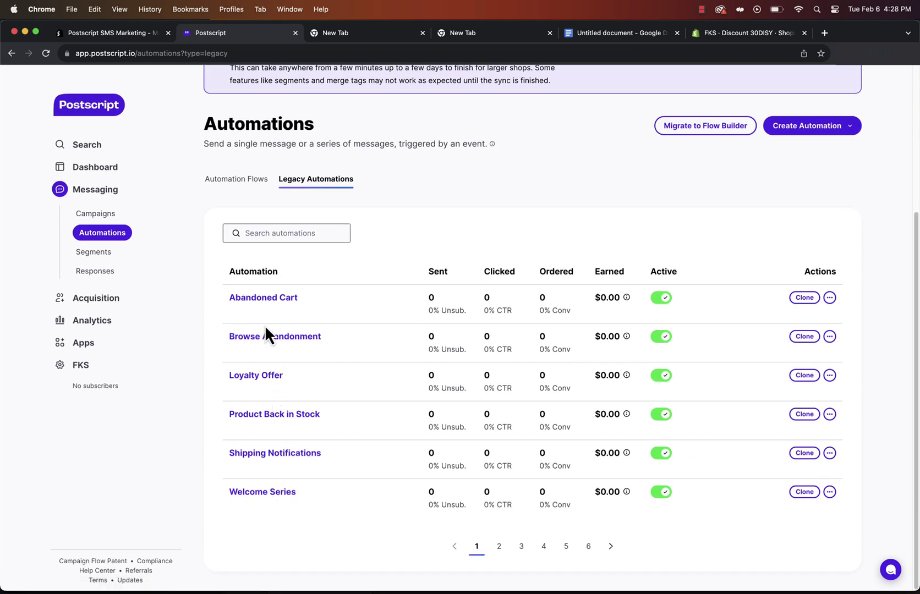
left_click(261, 297)
scroll(646, 312, "up", 1)
Clear the Abandoned Cart message's old text and delete the second follow-up message.
left_click(752, 173)
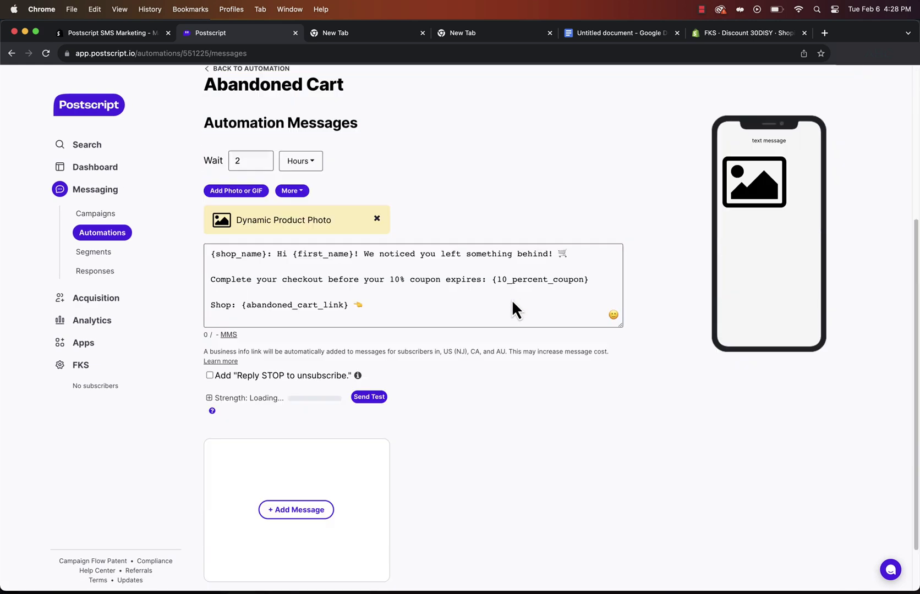
left_click_drag(441, 233, 274, 192)
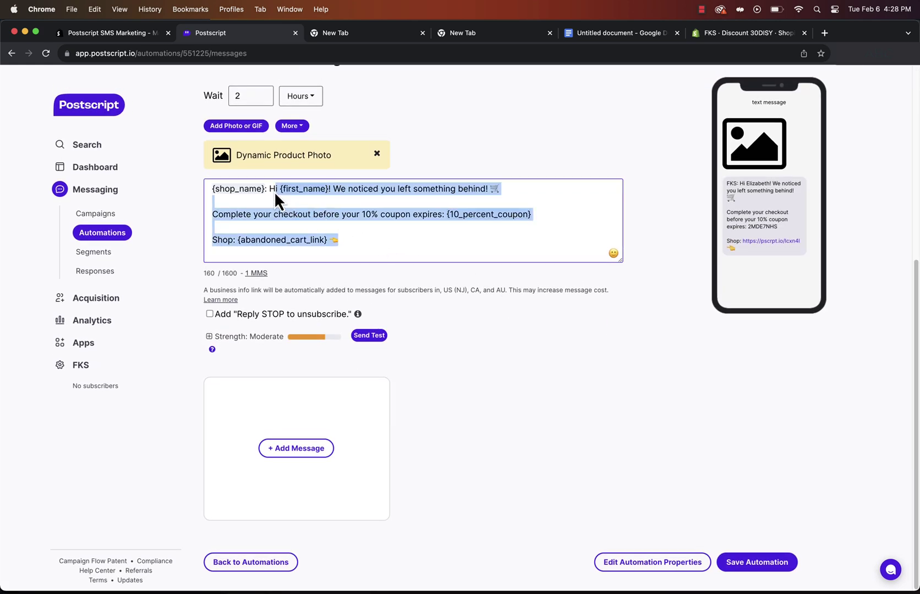
key("BackSpace")
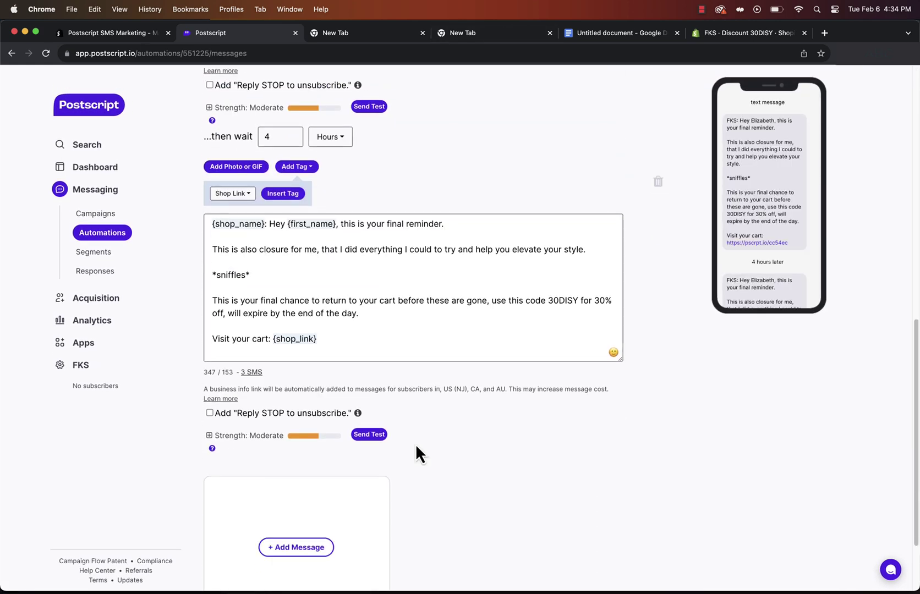
left_click_drag(318, 339, 208, 222)
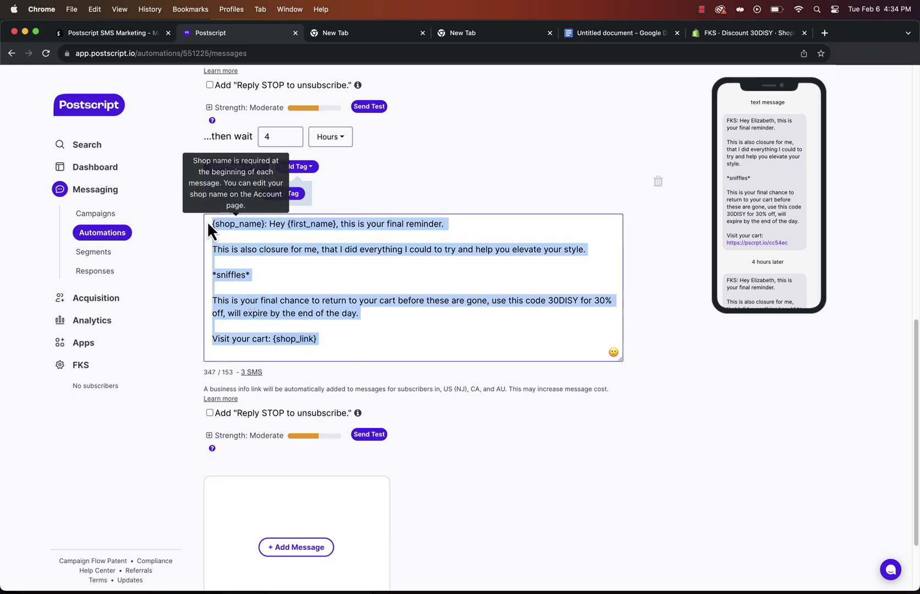
left_click(657, 181)
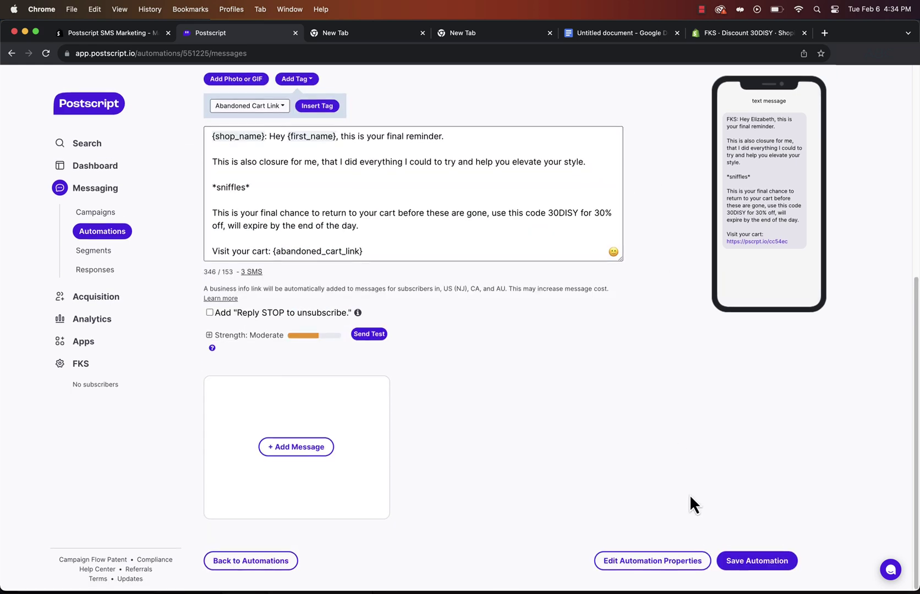
scroll(689, 494, "up", 5)
scroll(690, 494, "down", 2)
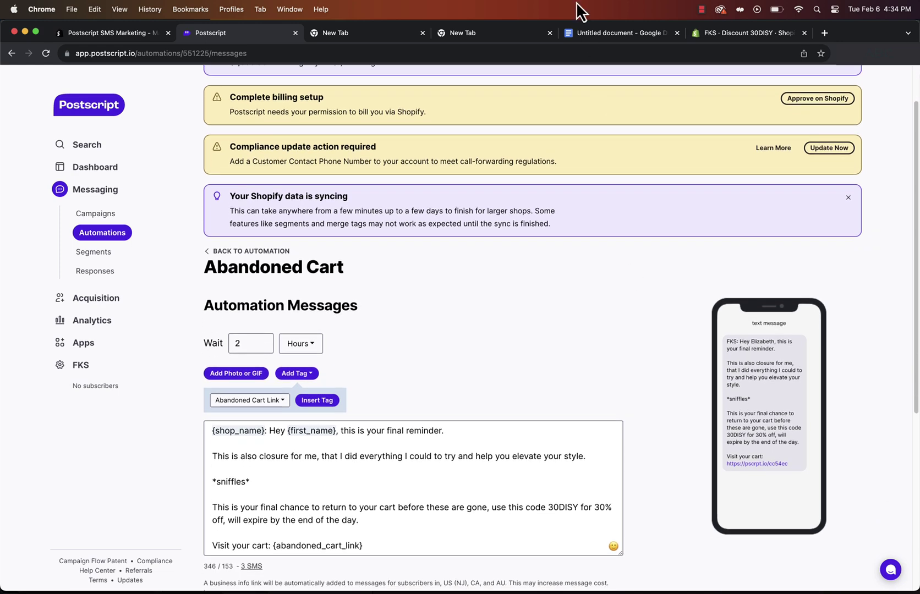
scroll(406, 286, "down", 5)
Keep the final-reminder wait at 2 hours and save the automation.
left_click(263, 165)
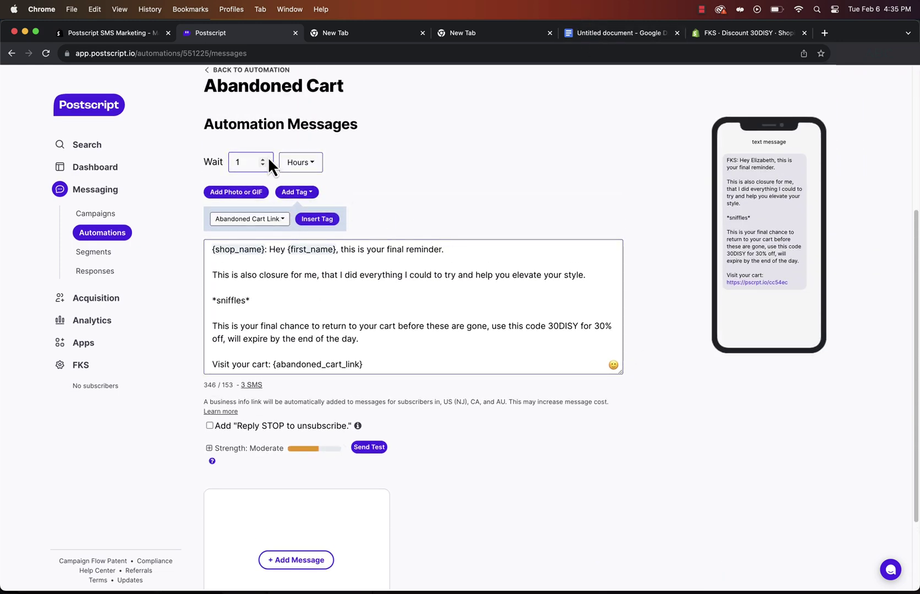
left_click(262, 160)
left_click(414, 197)
scroll(414, 196, "down", 3)
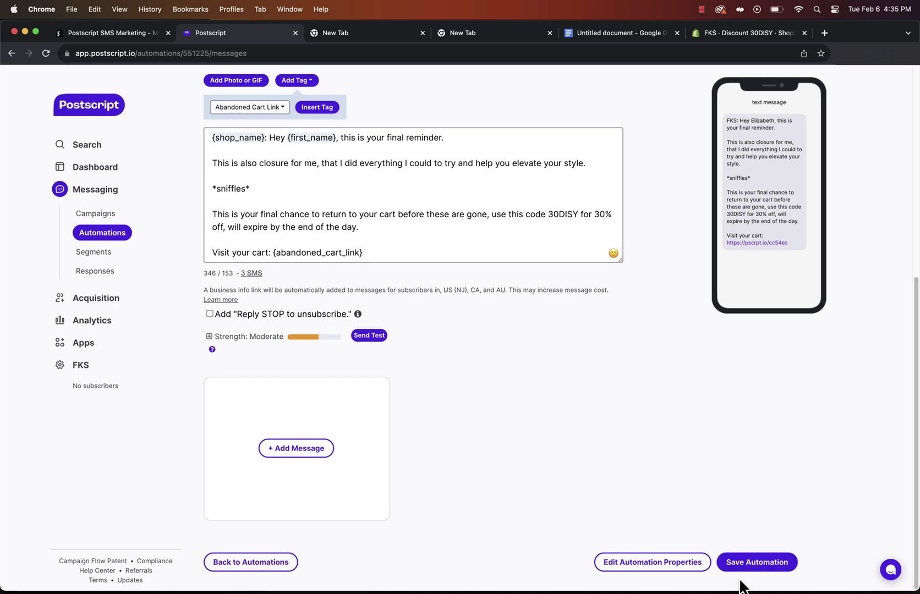
left_click(743, 569)
scroll(697, 393, "down", 2)
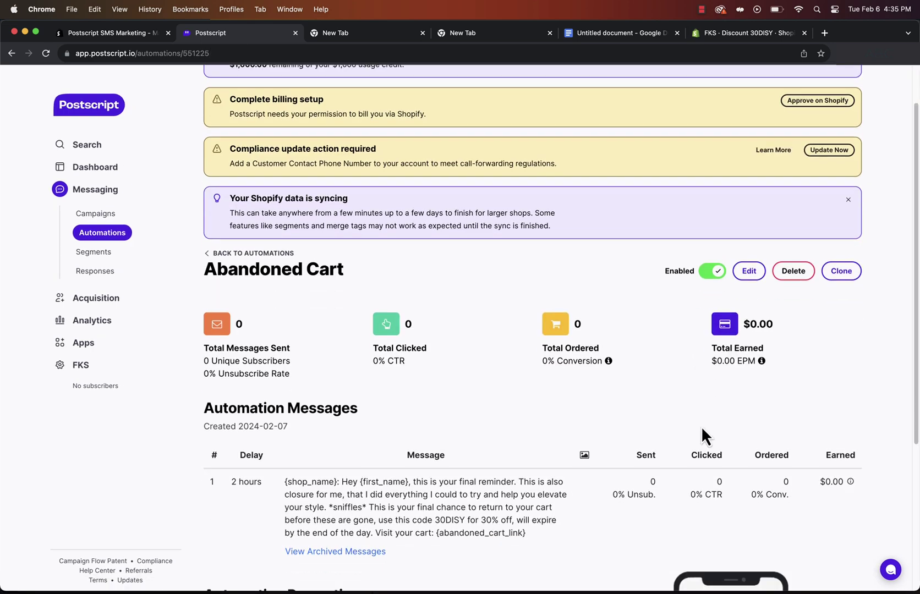
scroll(701, 427, "down", 5)
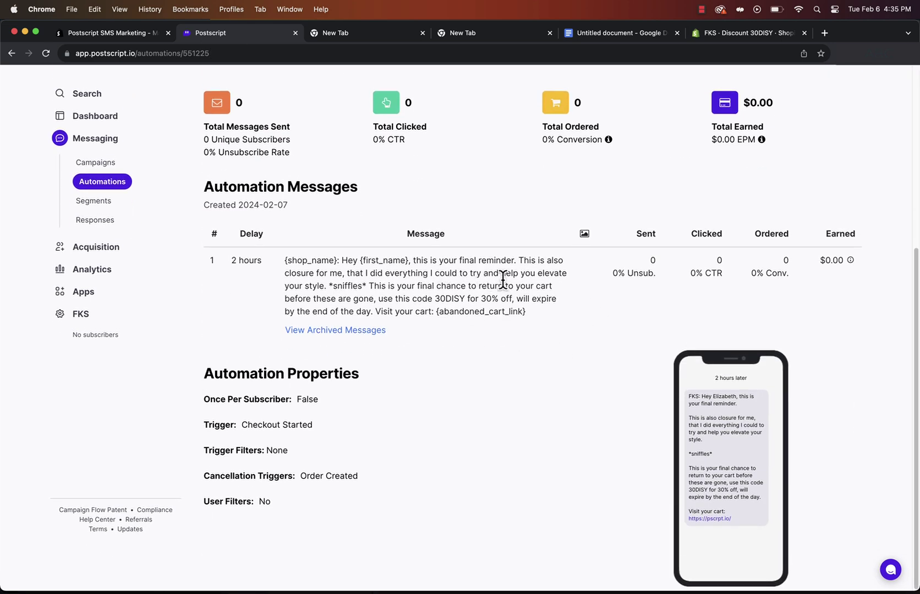
scroll(522, 301, "up", 1)
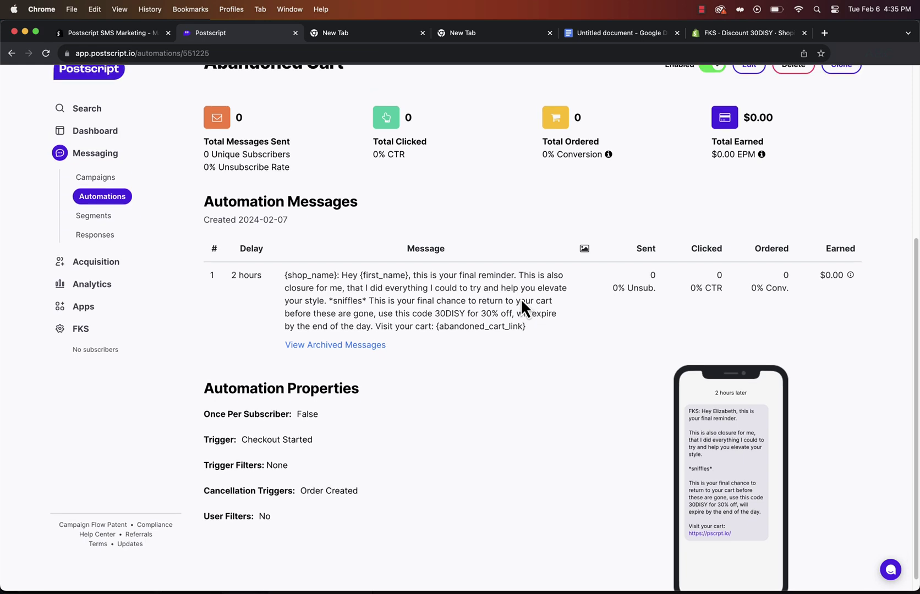
scroll(522, 302, "down", 1)
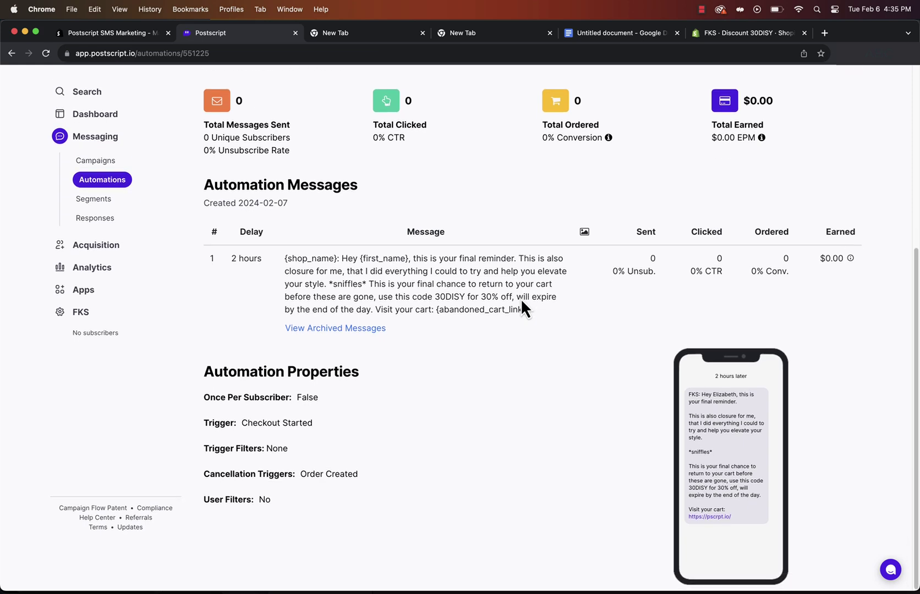
scroll(522, 306, "up", 2)
scroll(522, 306, "up", 4)
scroll(271, 218, "up", 5)
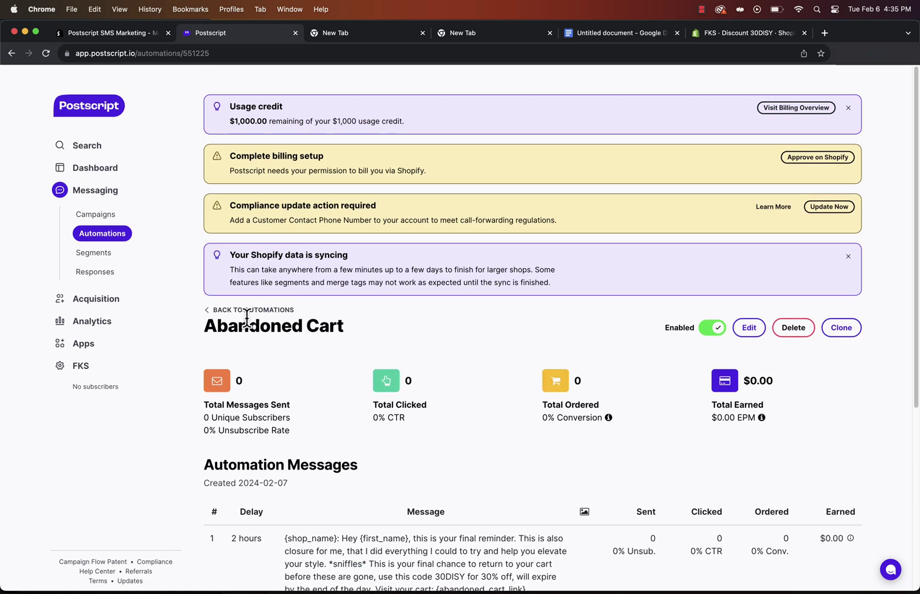
Switch off the Loyalty Offer, Product Back in Stock and Shipping Notifications legacy automations.
left_click(230, 312)
scroll(317, 363, "down", 3)
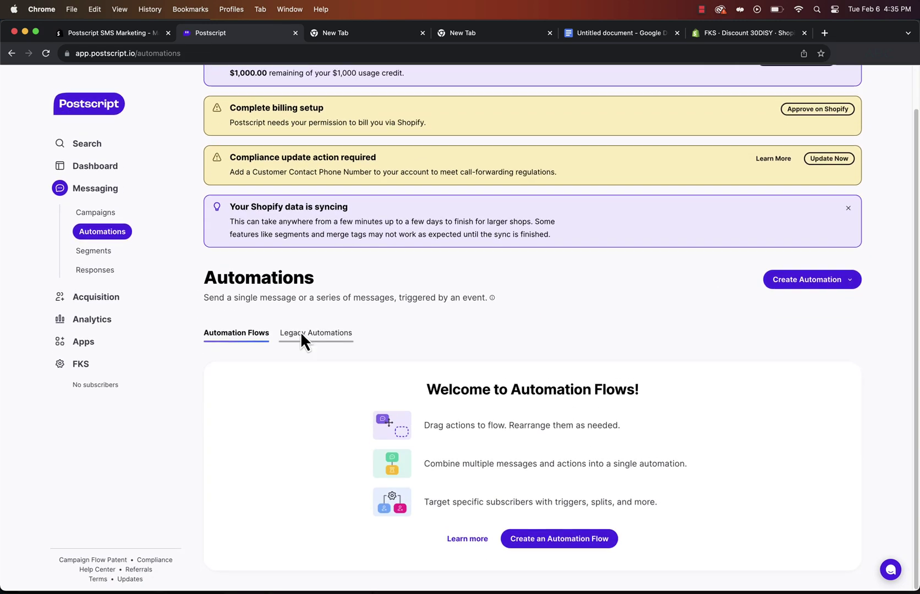
left_click(301, 332)
scroll(302, 333, "down", 3)
scroll(254, 327, "down", 2)
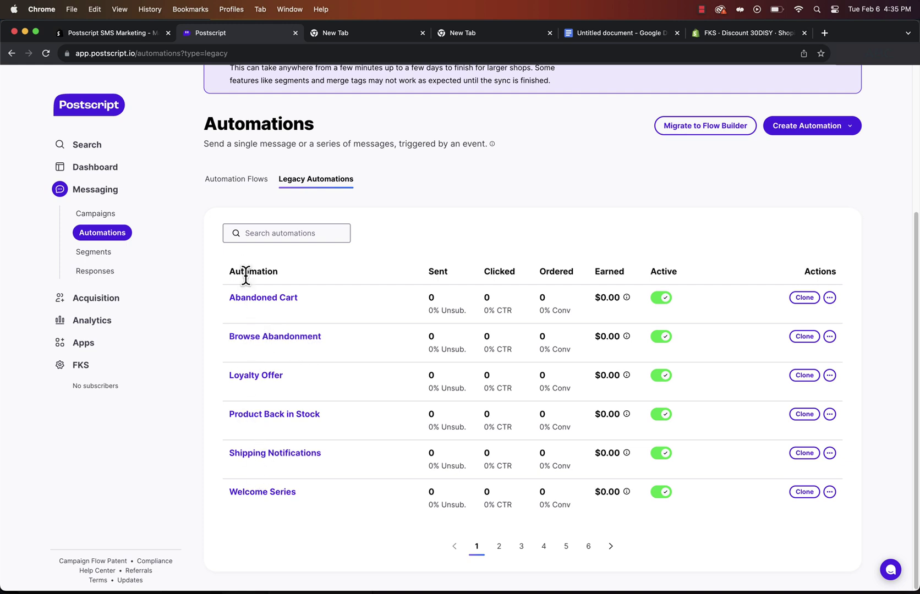
left_click(662, 376)
left_click(663, 415)
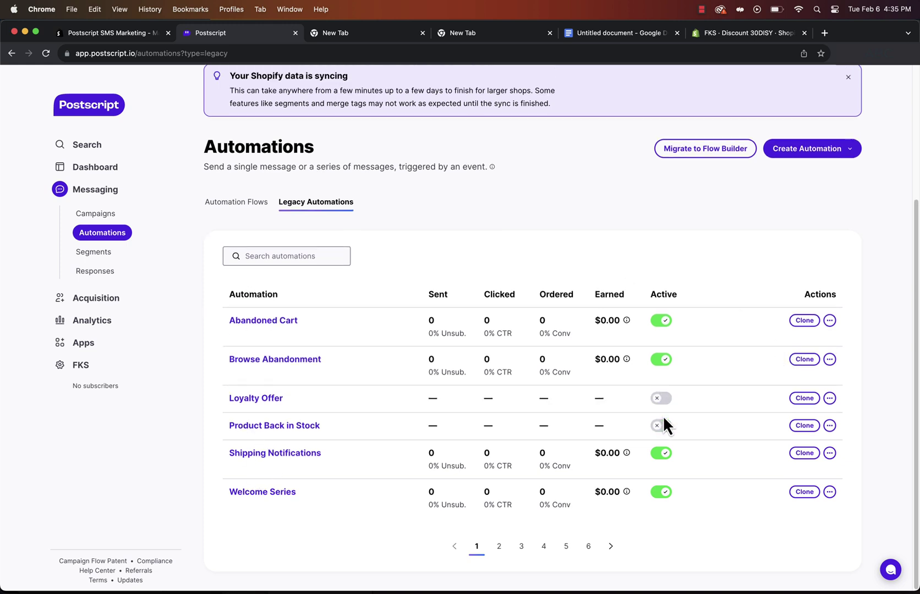
left_click(662, 454)
scroll(624, 411, "up", 1)
scroll(624, 411, "up", 3)
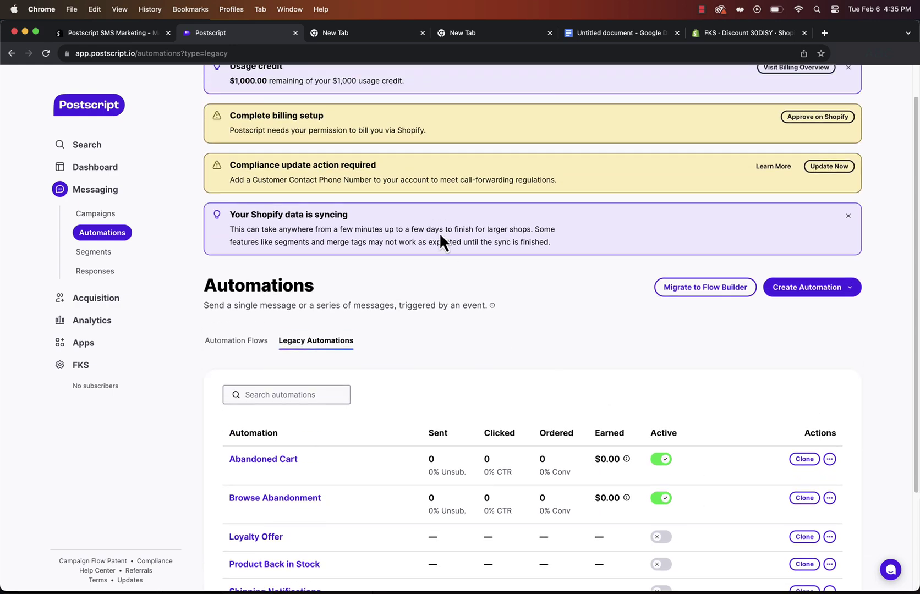
scroll(439, 232, "up", 2)
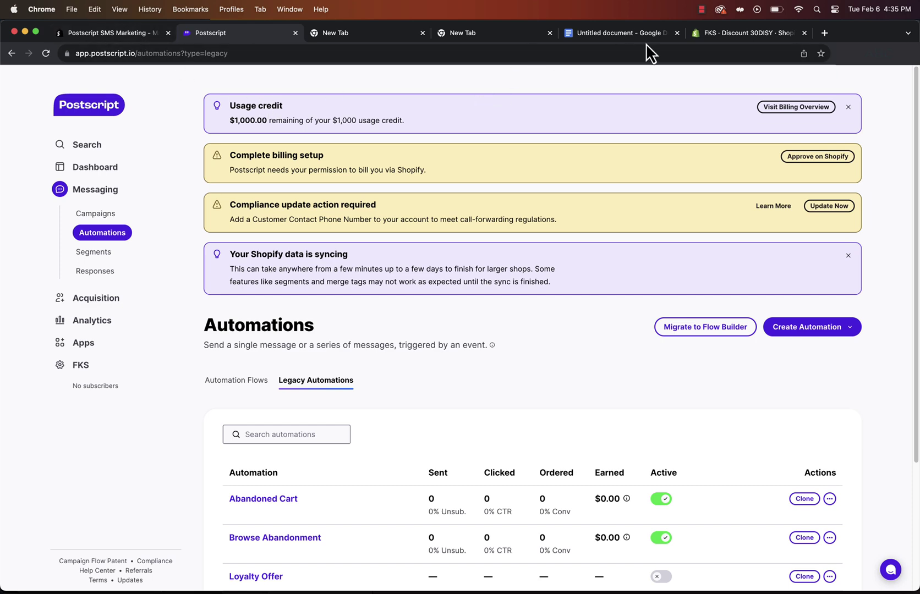
In Shopify admin, open the Abandoned checkout automation's email for editing.
left_click(712, 33)
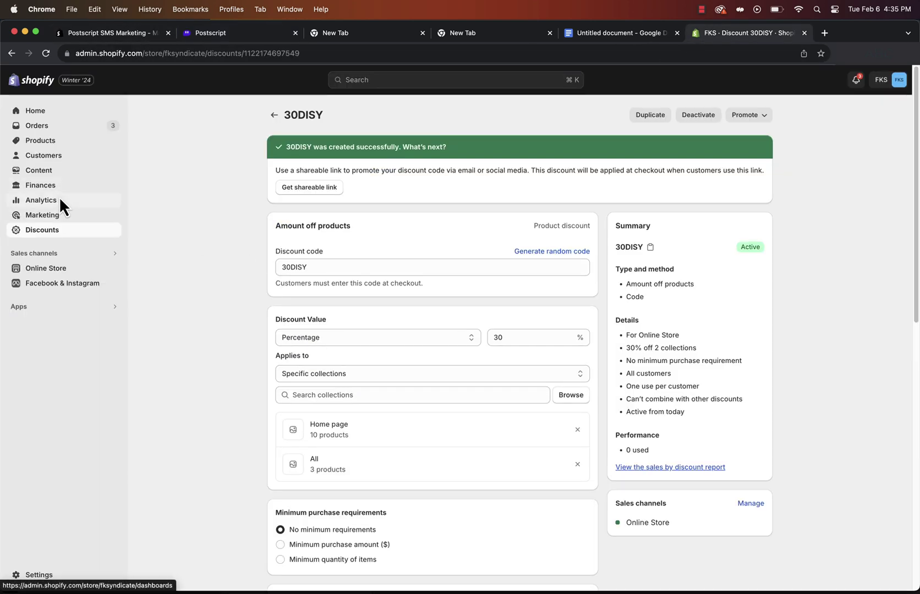
key("super+bracketleft")
left_click(756, 255)
left_click(747, 295)
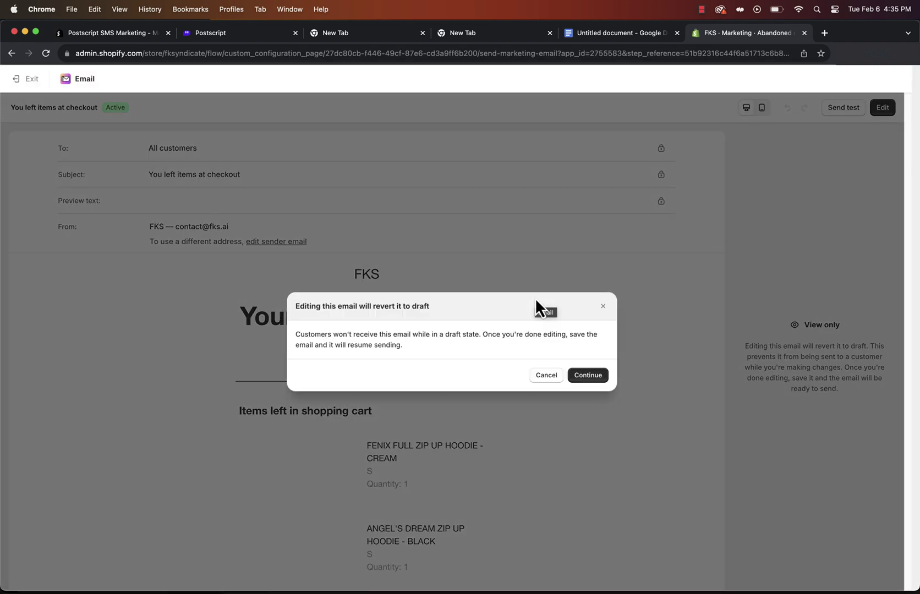
Revert the email to draft and change the subject to 'Your cart is about to expire'.
left_click(588, 374)
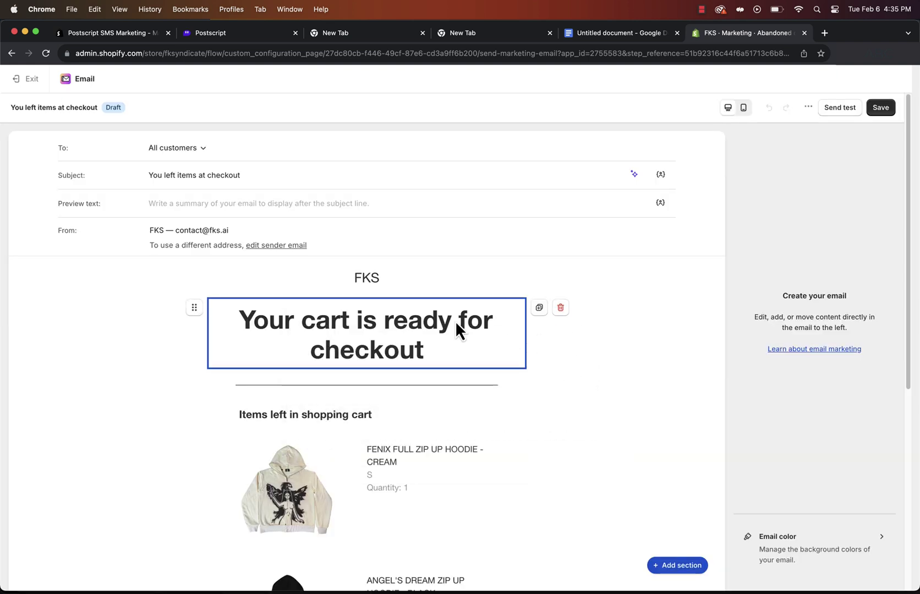
left_click(245, 173)
key("super+a")
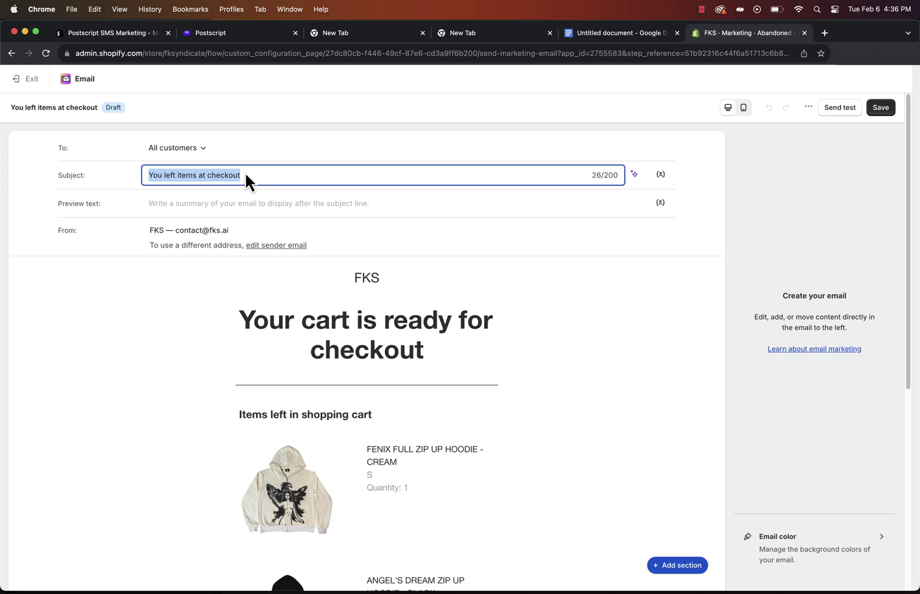
type("Your cart is about to expire.")
key("BackSpace")
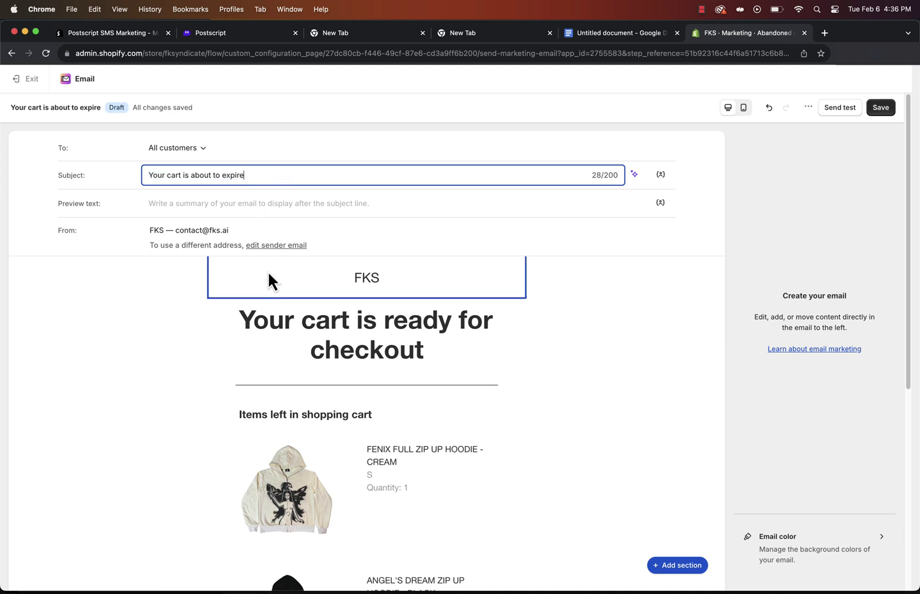
Paste and correct the preview text, then remove the 'Your cart is ready for checkout' headline.
left_click(212, 203)
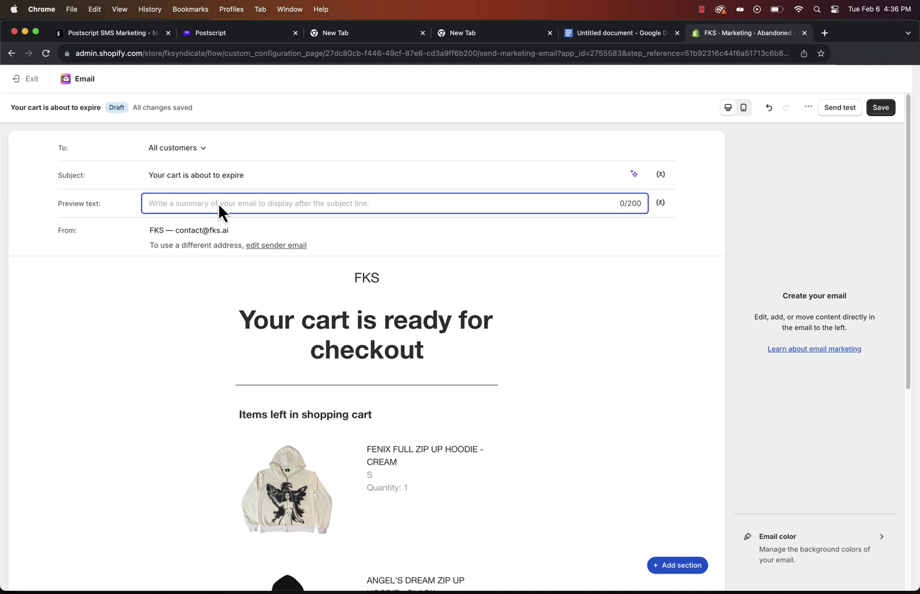
key("super+v")
left_click(279, 203)
type("en")
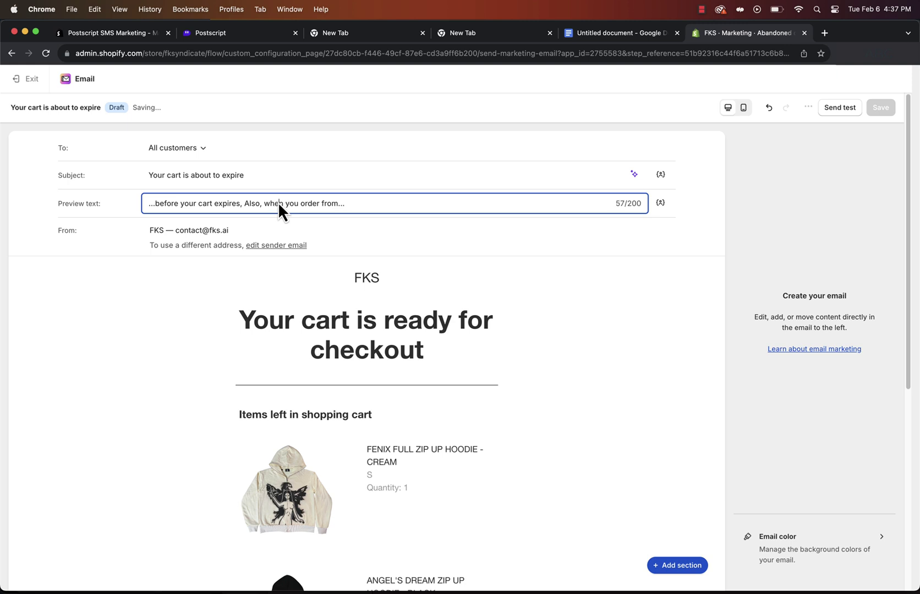
left_click(417, 180)
scroll(414, 186, "down", 1)
scroll(414, 185, "down", 1)
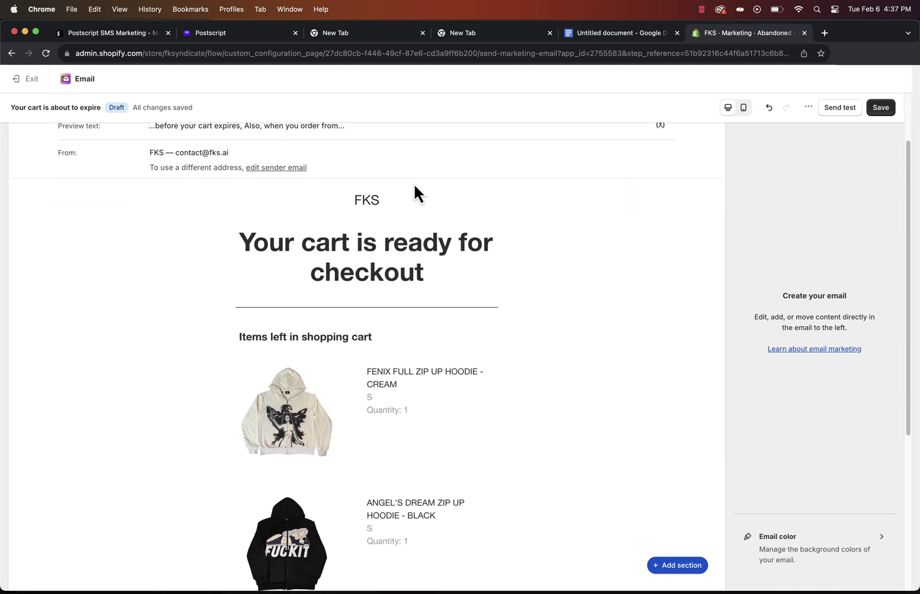
scroll(414, 185, "down", 2)
scroll(384, 213, "up", 1)
left_click(384, 213)
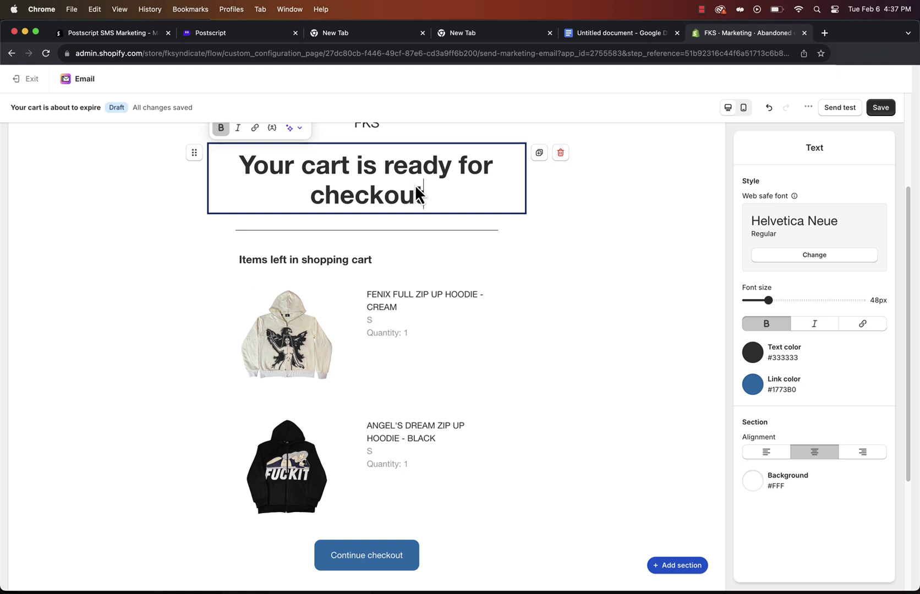
left_click(561, 153)
scroll(359, 215, "up", 2)
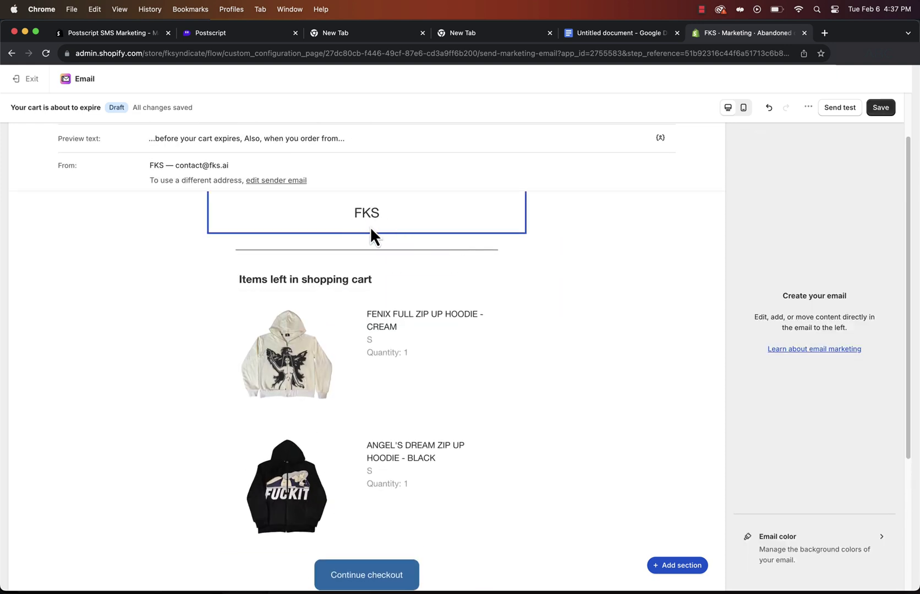
scroll(414, 389, "down", 1)
scroll(414, 388, "down", 2)
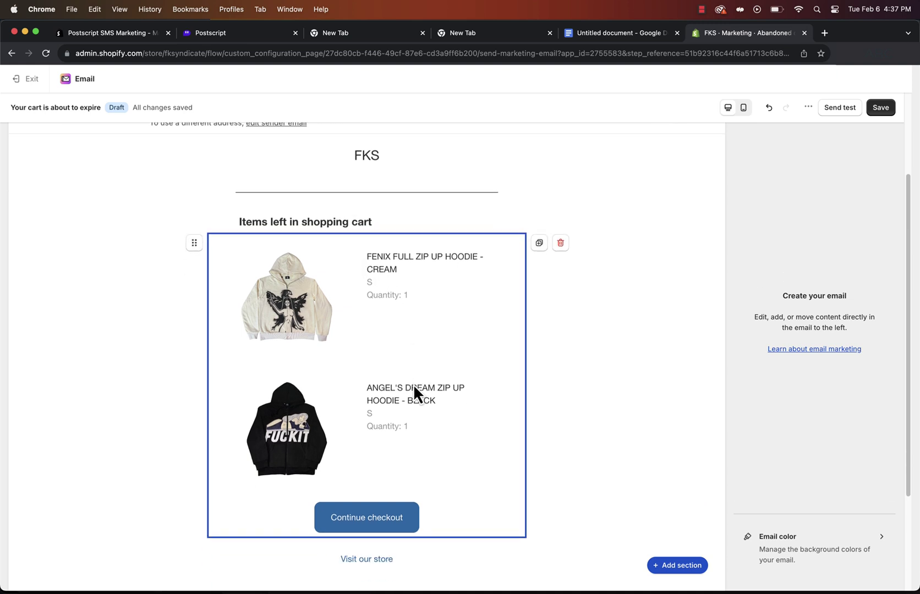
Insert a left-aligned, black reminder text section below the divider.
left_click(367, 181)
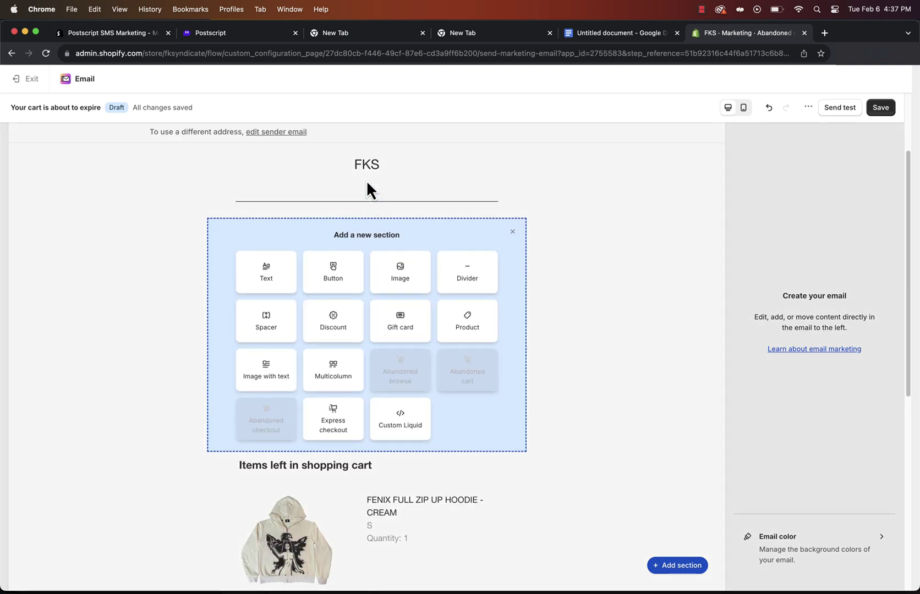
left_click(267, 279)
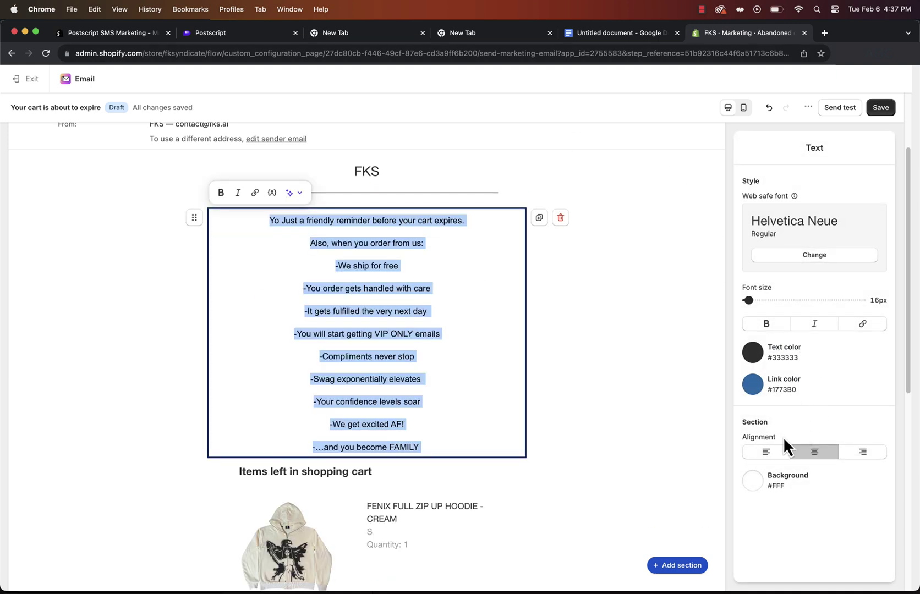
left_click(762, 452)
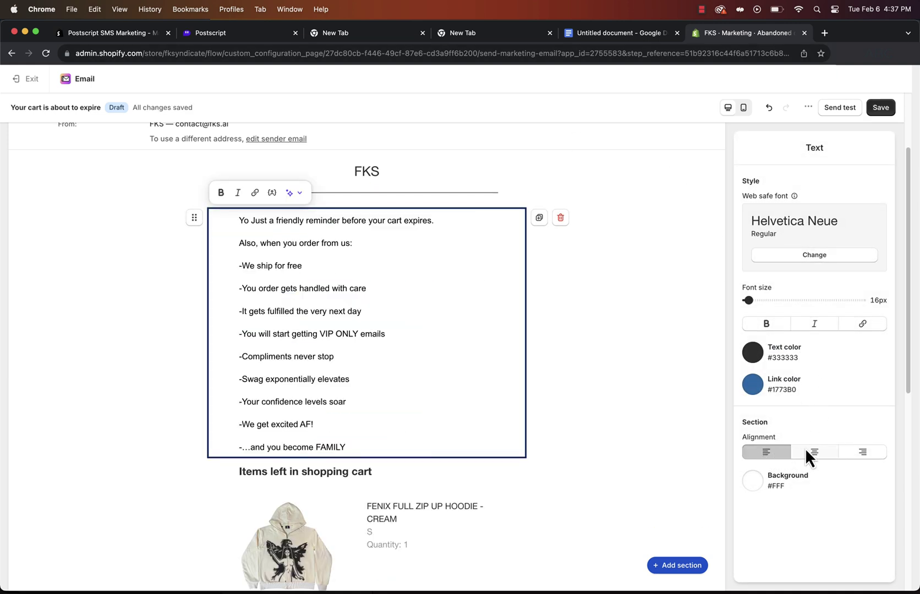
left_click(449, 327)
scroll(343, 347, "down", 3)
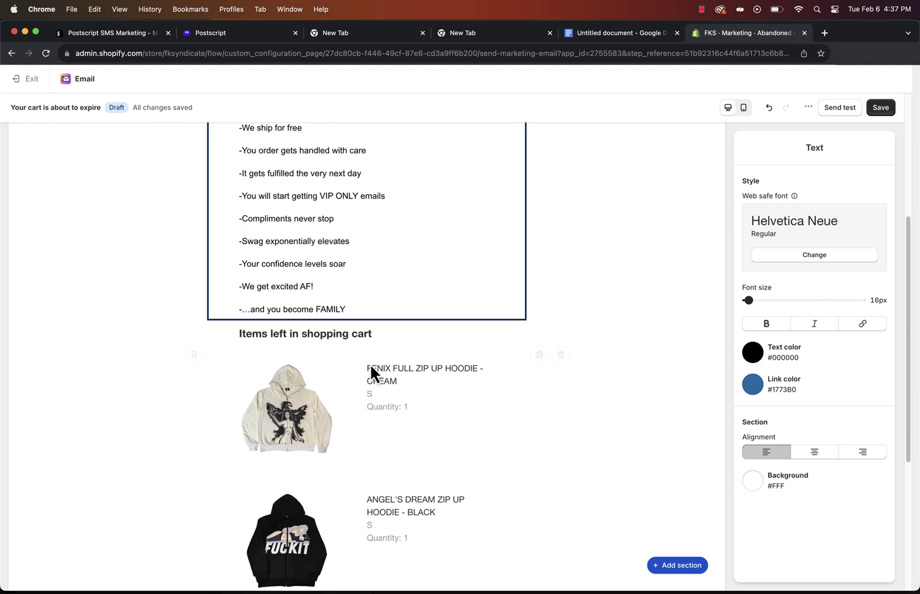
Delete the product block and 'Items left in shopping cart' heading, then select the greeting 'Yo' to replace it.
left_click(561, 358)
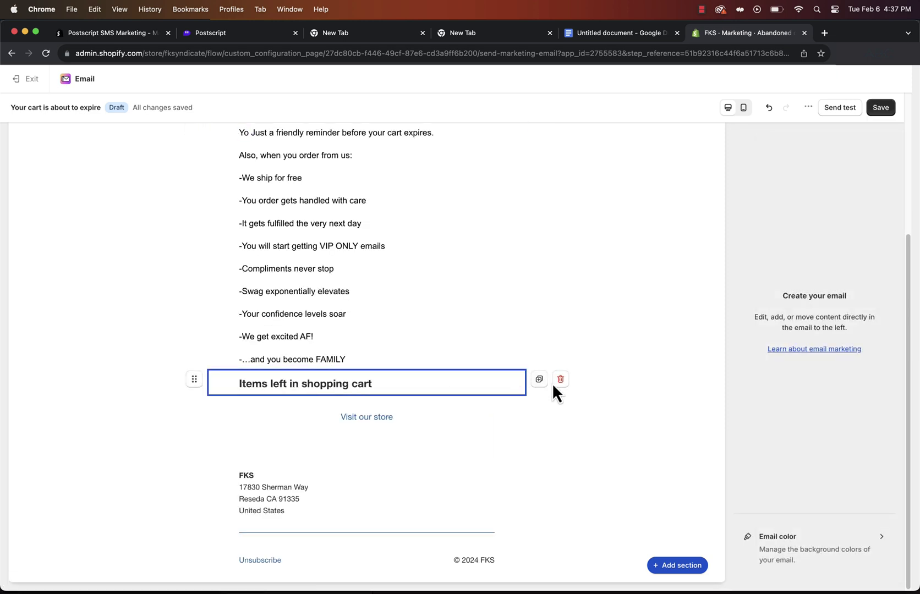
left_click(561, 379)
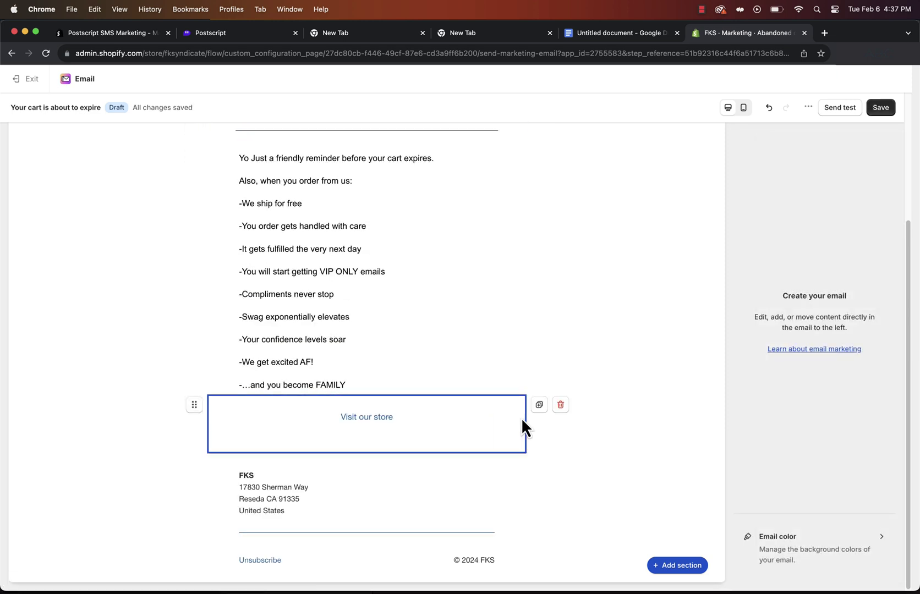
scroll(521, 418, "up", 5)
left_click(322, 313)
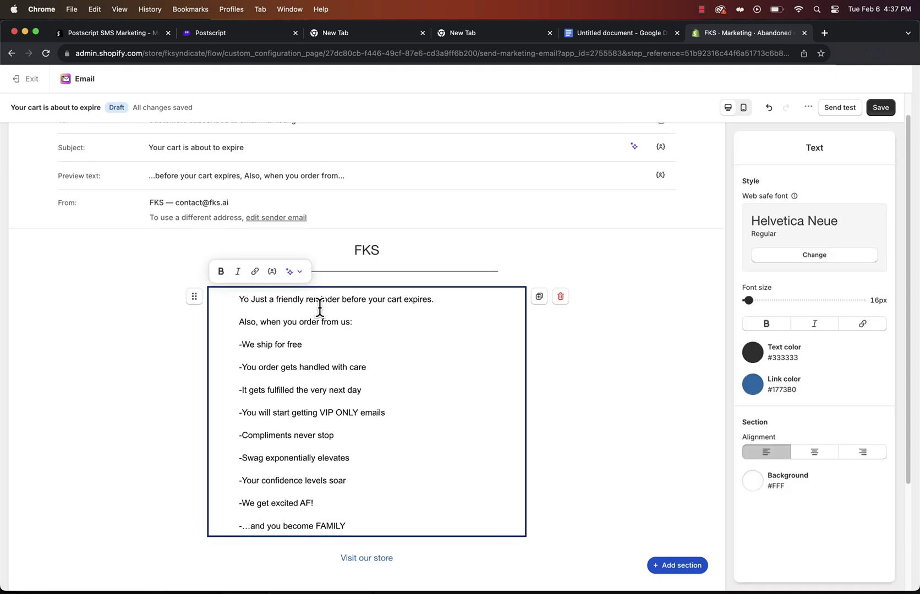
triple_click(239, 297)
left_click_drag(239, 297, 245, 299)
type("Hey")
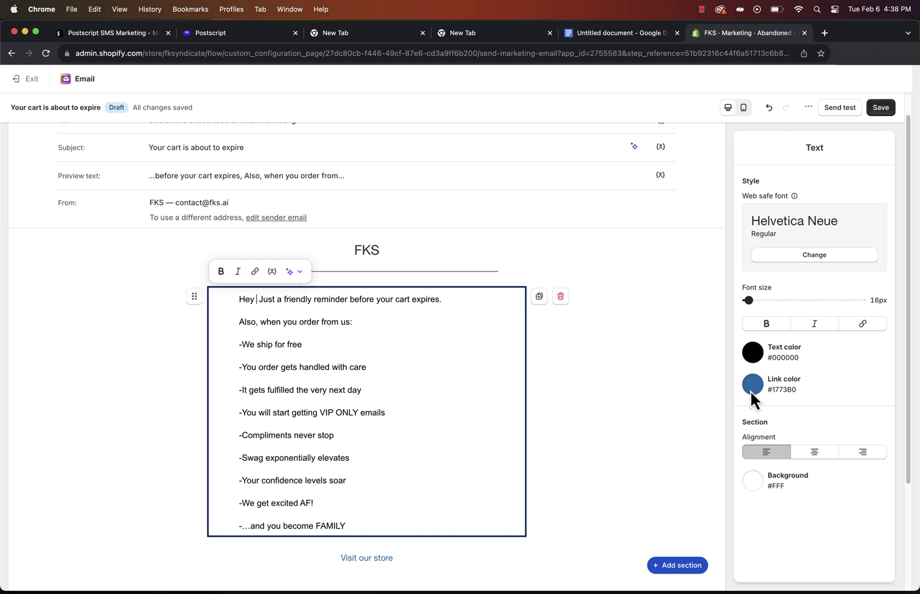
scroll(784, 212, "up", 1)
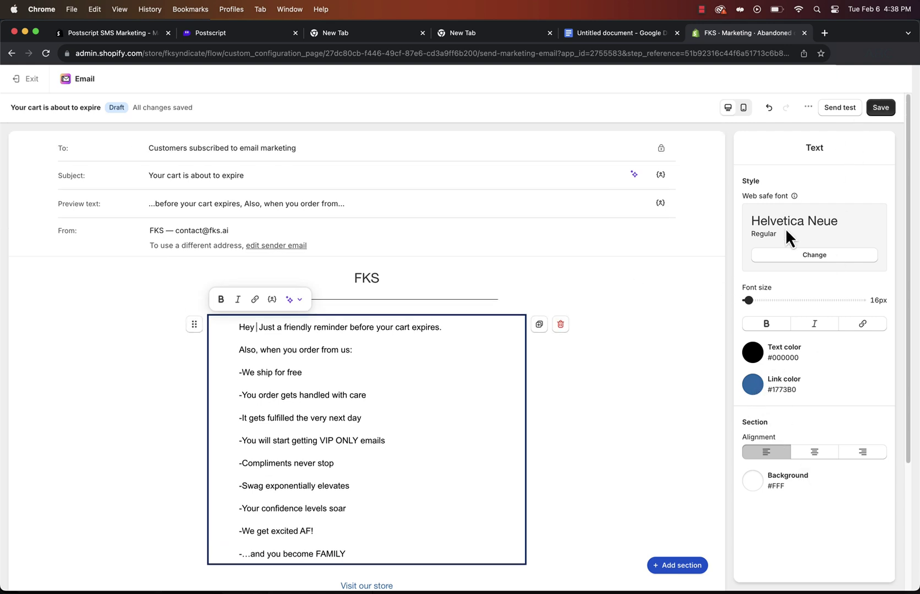
Add an abandoned cart block with a 'Return to your cart' button and delete the Visit our store block.
left_click(677, 562)
scroll(604, 425, "up", 1)
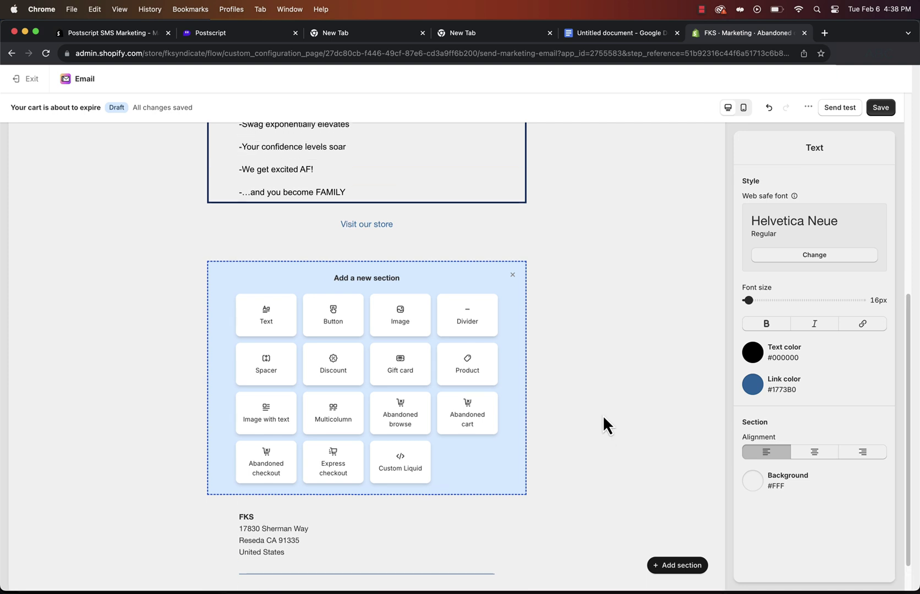
scroll(509, 353, "up", 2)
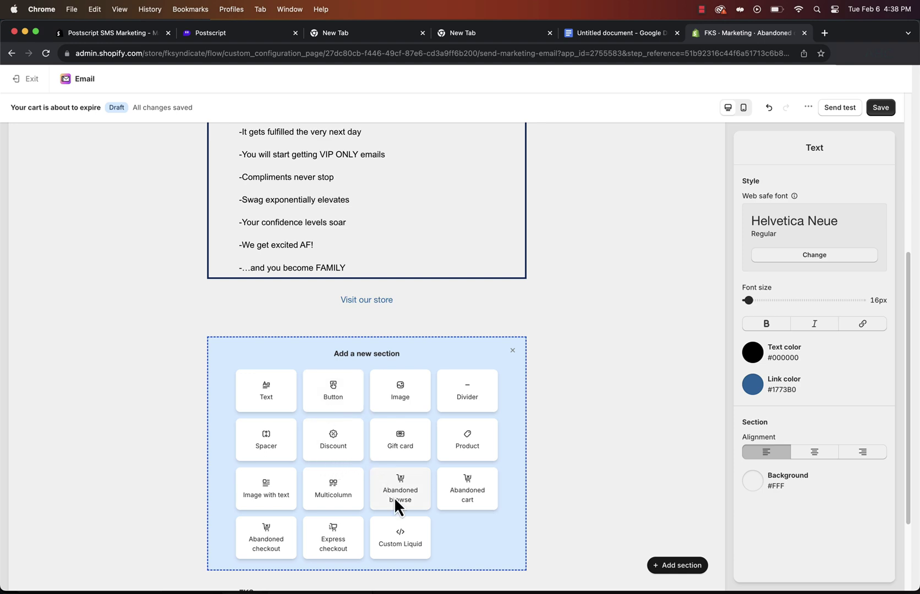
left_click(456, 489)
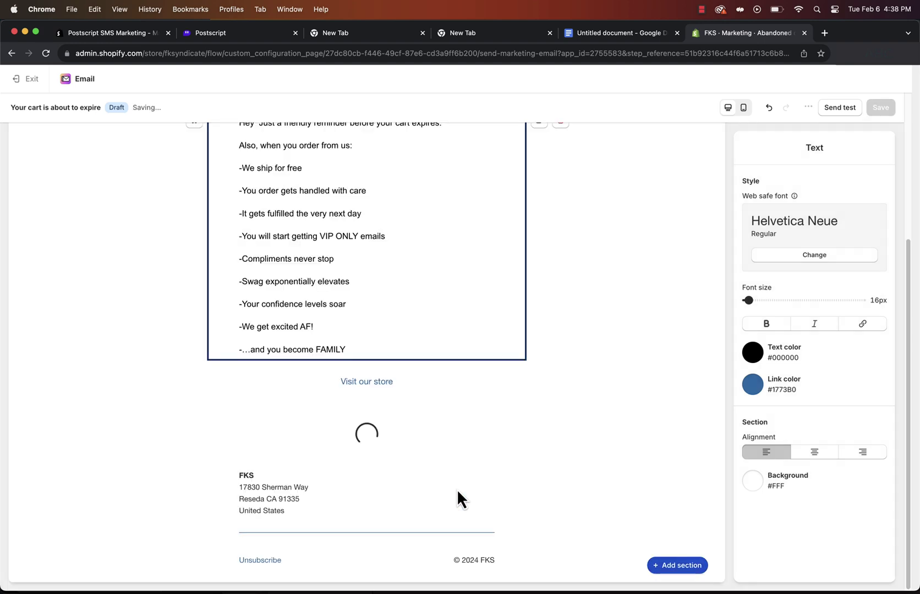
scroll(380, 442, "down", 4)
left_click(366, 450)
type("you")
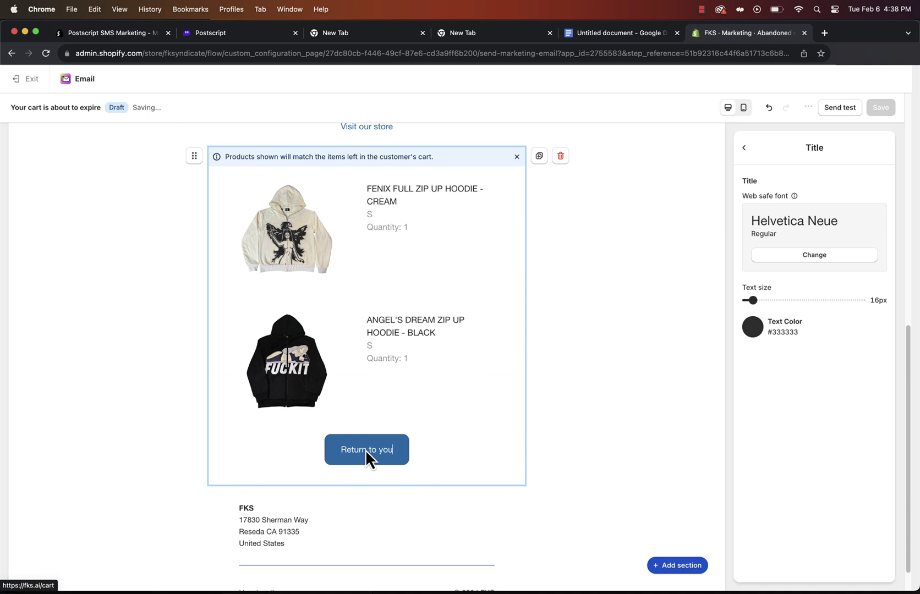
type("r cart")
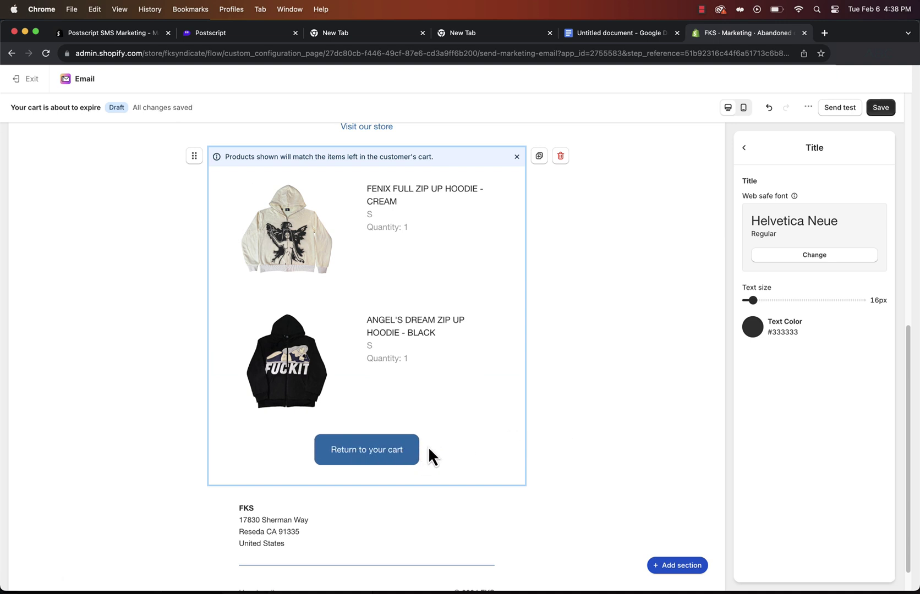
left_click(625, 346)
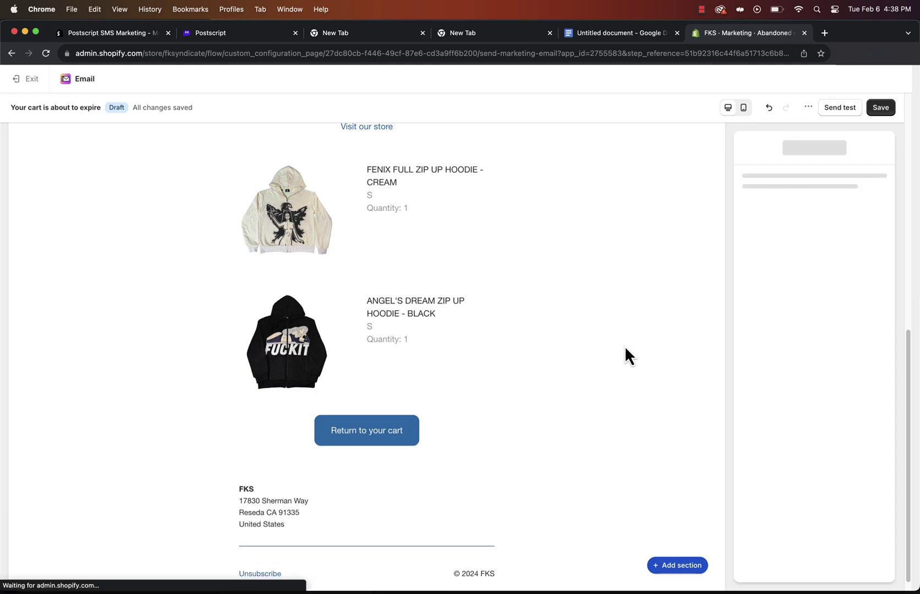
left_click(378, 427)
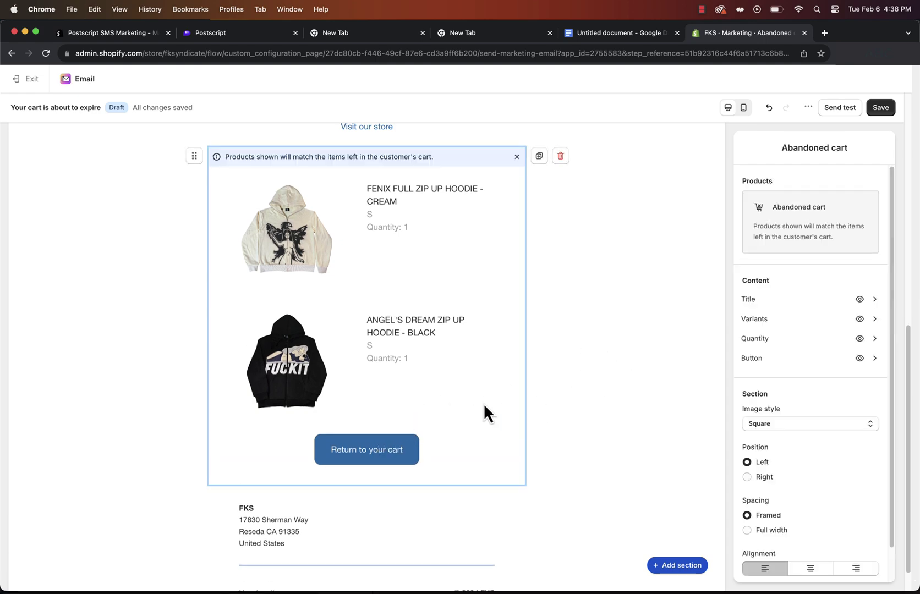
scroll(483, 404, "up", 5)
scroll(484, 404, "up", 5)
scroll(484, 404, "up", 2)
scroll(459, 448, "down", 2)
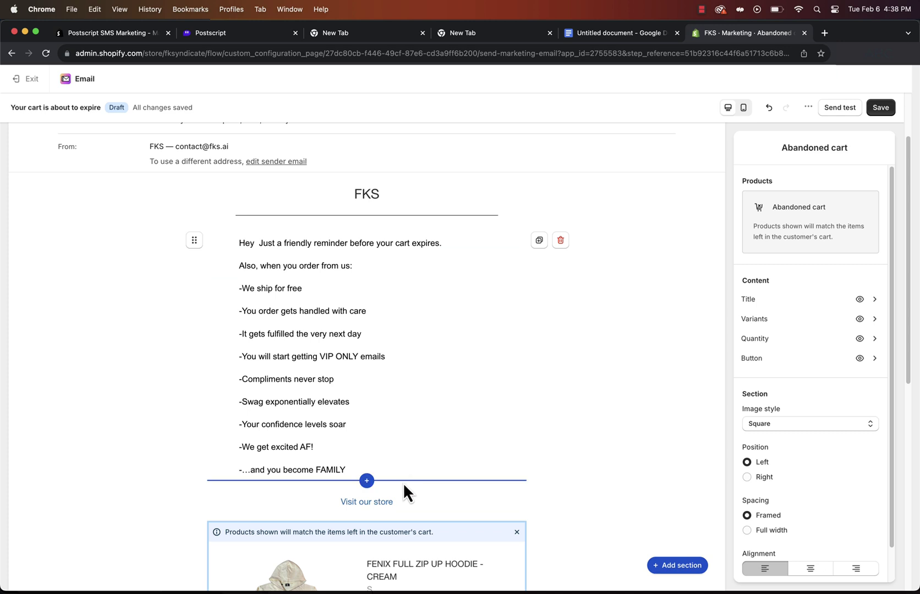
left_click(557, 491)
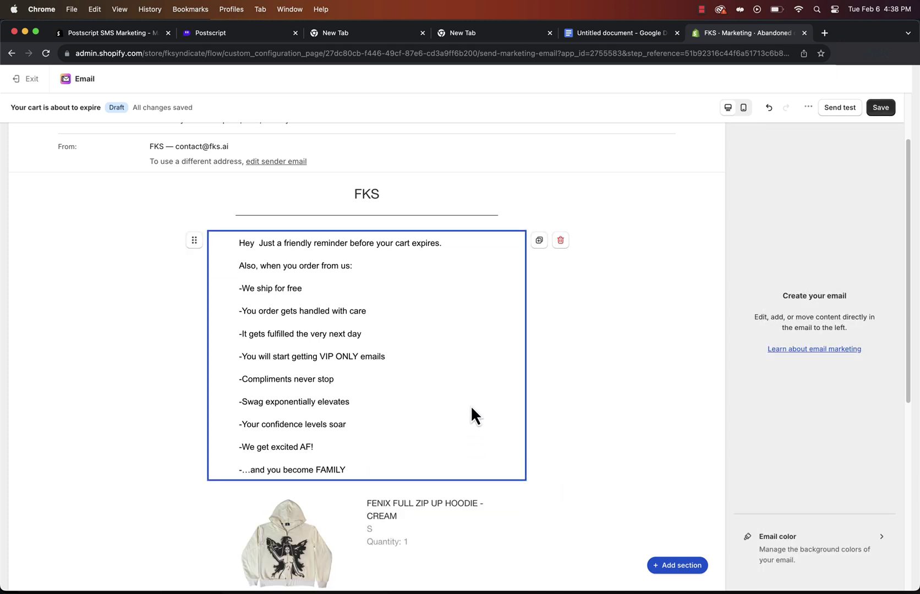
Italicize the benefits list, enlarge the header logo to size 84, and save the email.
left_click(314, 365)
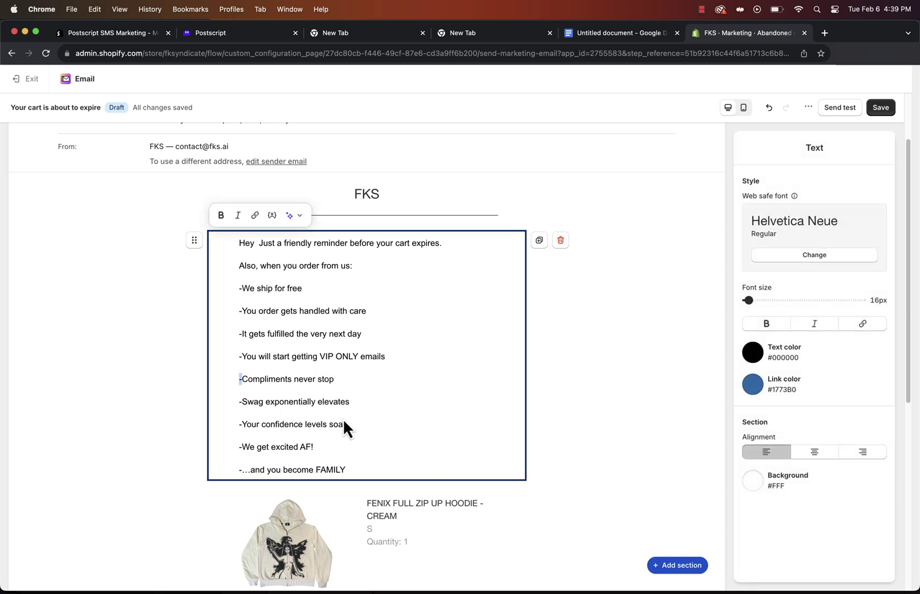
left_click_drag(362, 473, 229, 282)
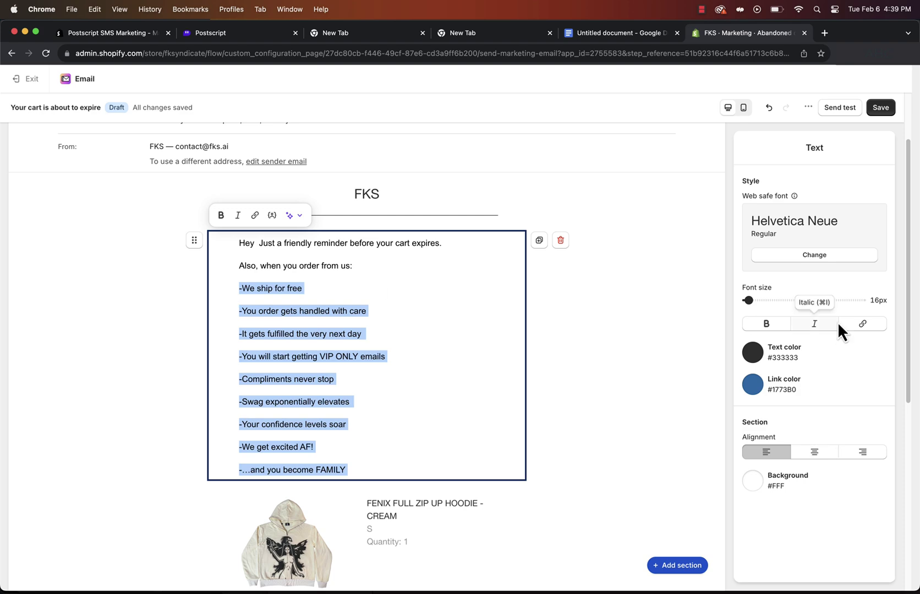
left_click_drag(836, 425, 849, 423)
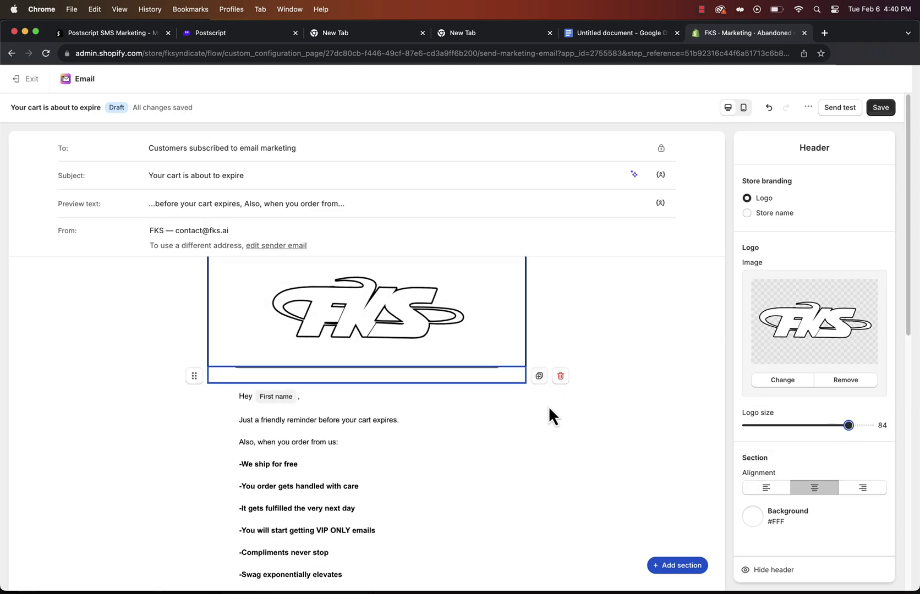
left_click(563, 452)
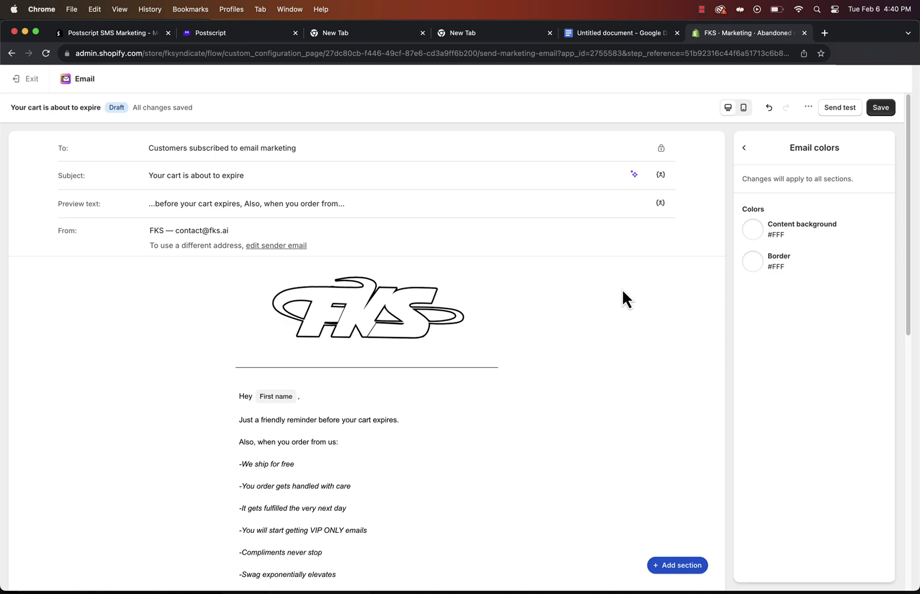
scroll(622, 289, "down", 5)
scroll(622, 289, "down", 6)
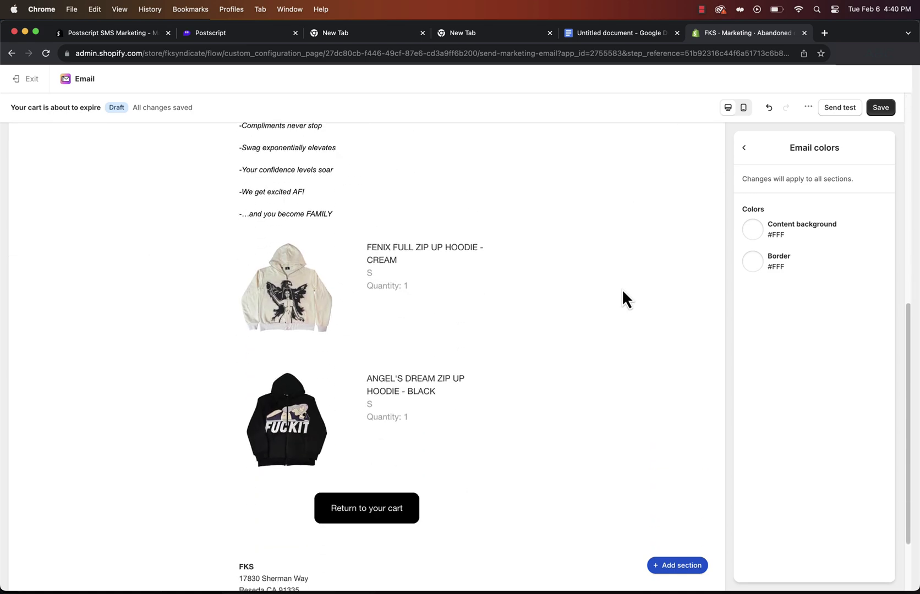
scroll(622, 290, "up", 1)
scroll(621, 290, "up", 5)
scroll(622, 289, "up", 2)
scroll(622, 289, "down", 3)
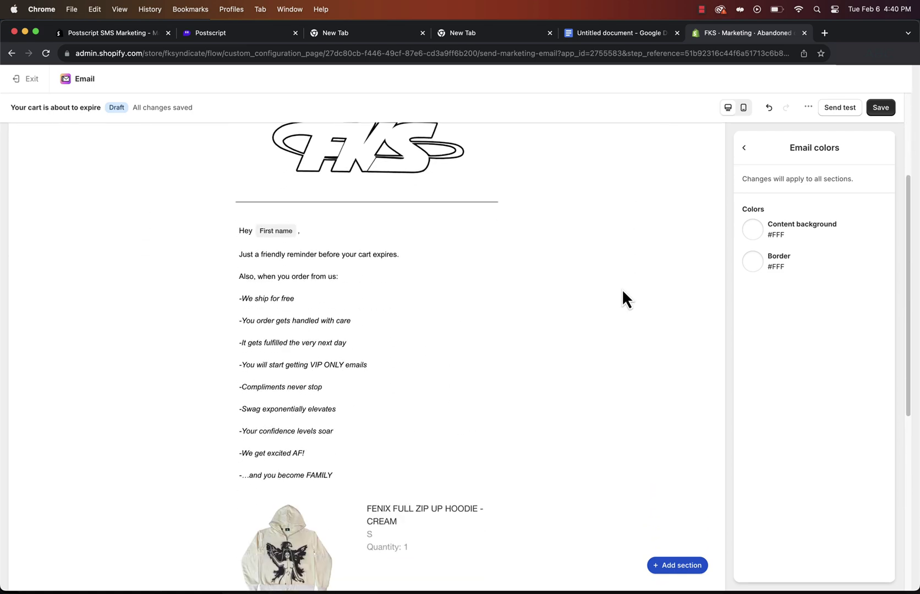
scroll(622, 290, "down", 5)
left_click(878, 107)
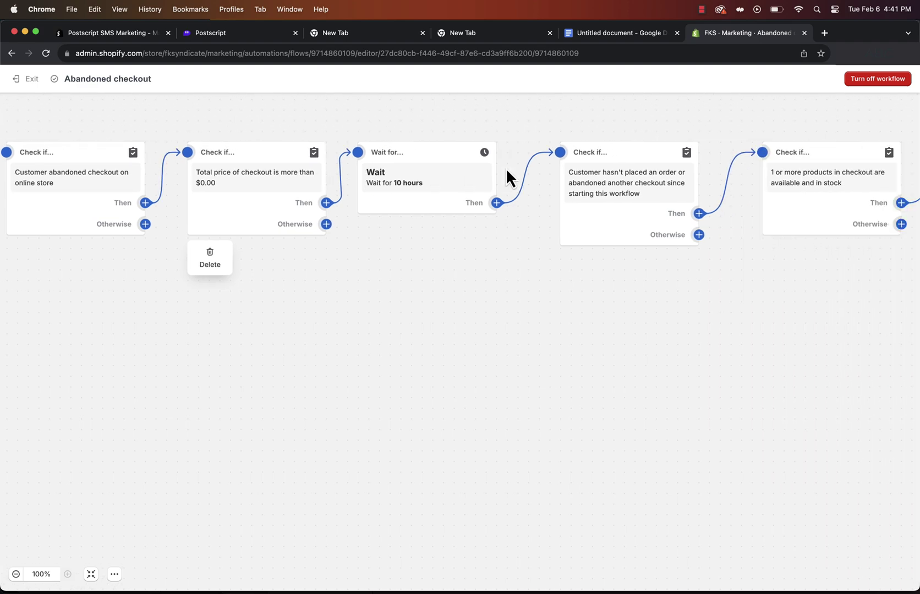
Change the workflow's Wait step from 10 hours to 4 hours.
left_click(291, 181)
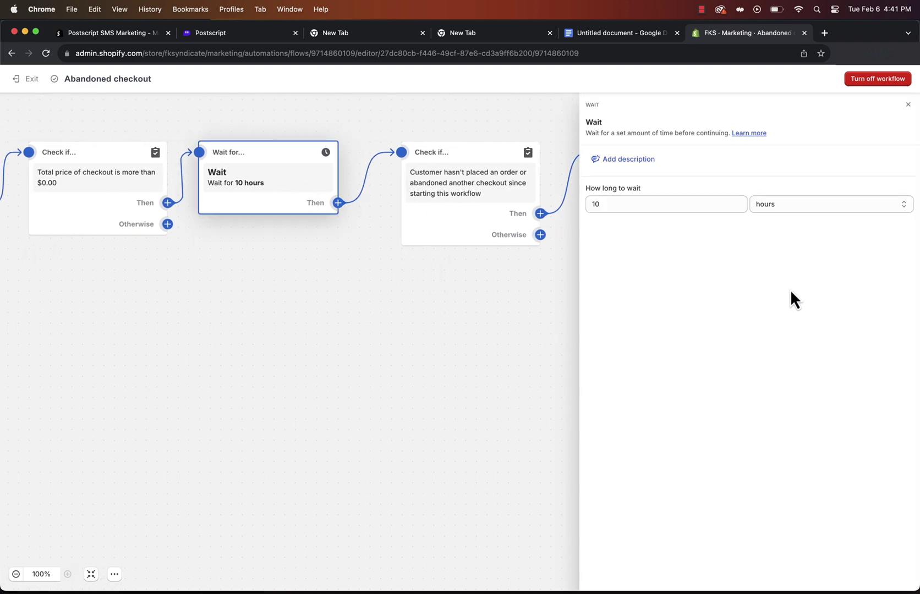
left_click(682, 208)
double_click(682, 209)
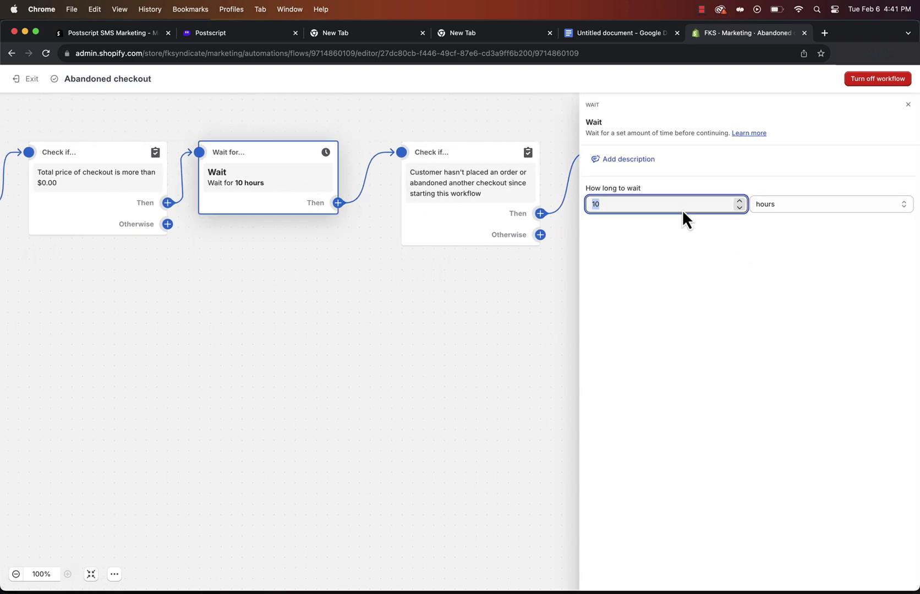
type("4")
left_click(811, 290)
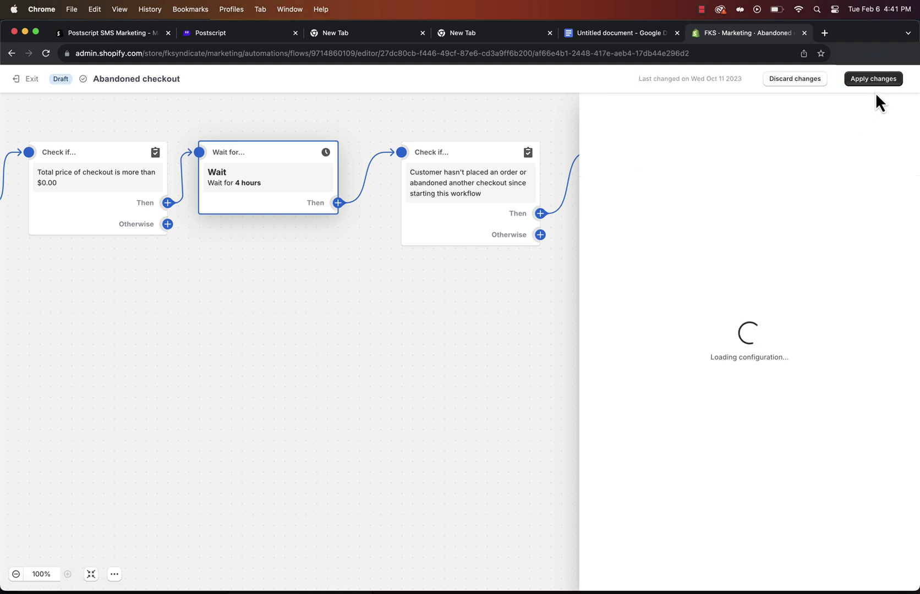
Apply the changes to the live workflow and exit to the automation summary.
left_click_drag(416, 310, 177, 349)
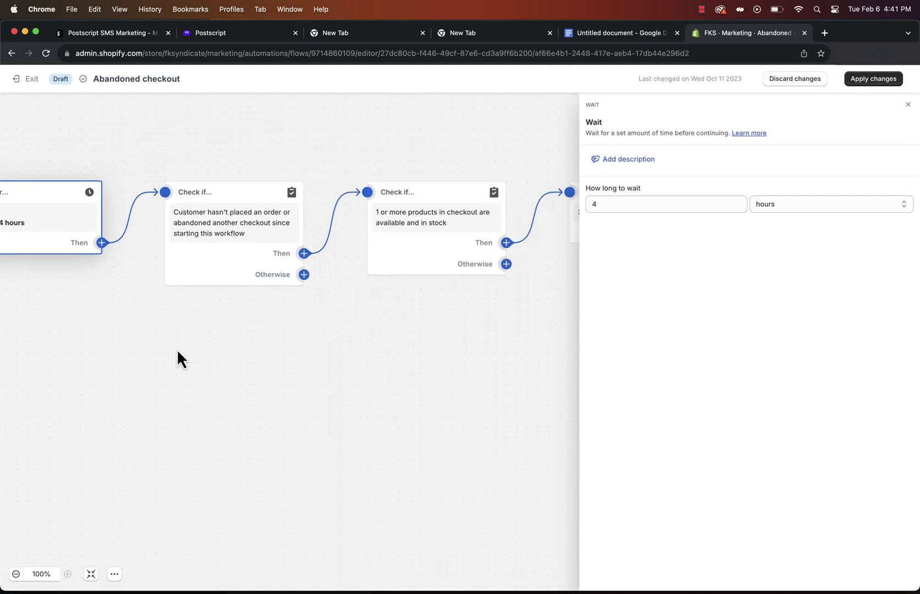
scroll(177, 349, "right", 2)
scroll(252, 323, "right", 5)
scroll(302, 288, "right", 3)
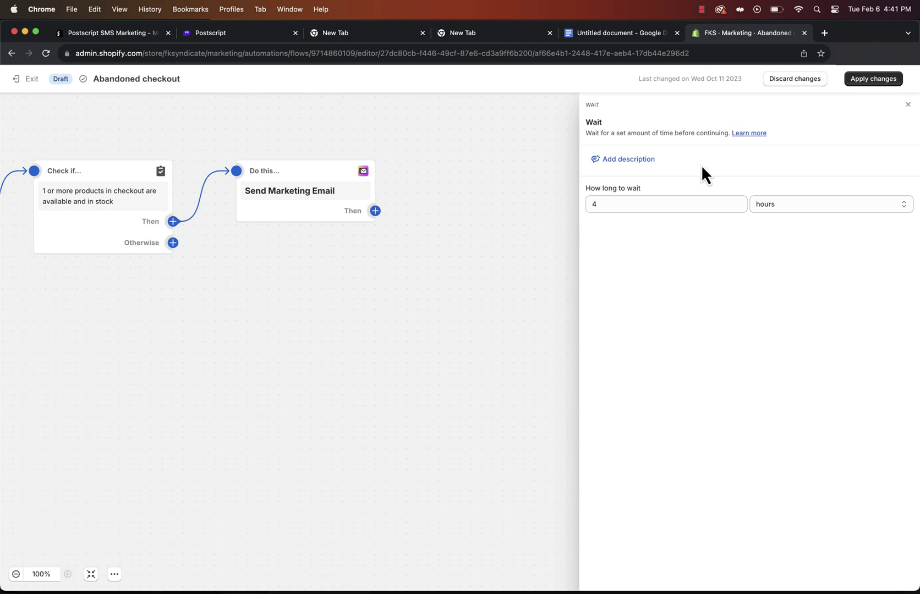
left_click(883, 83)
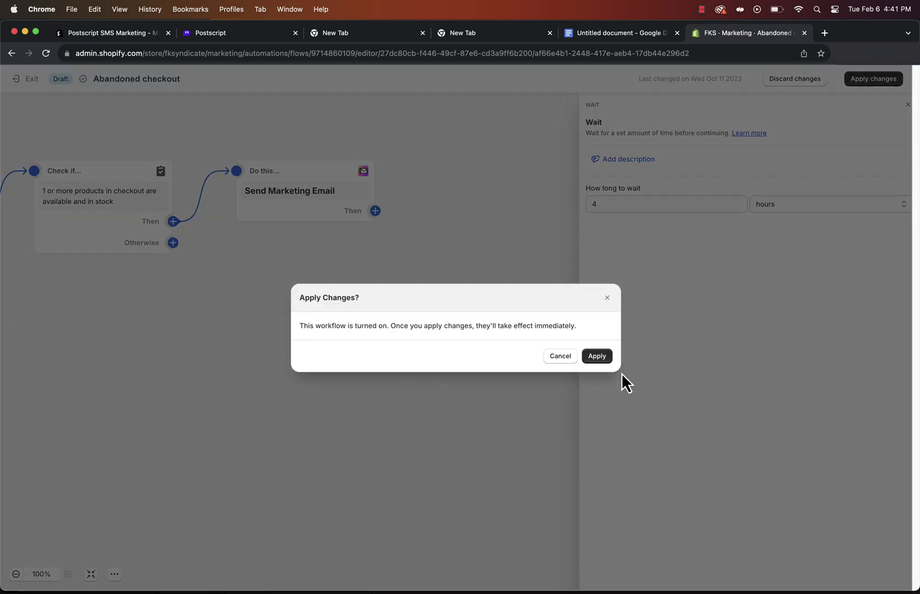
left_click(597, 356)
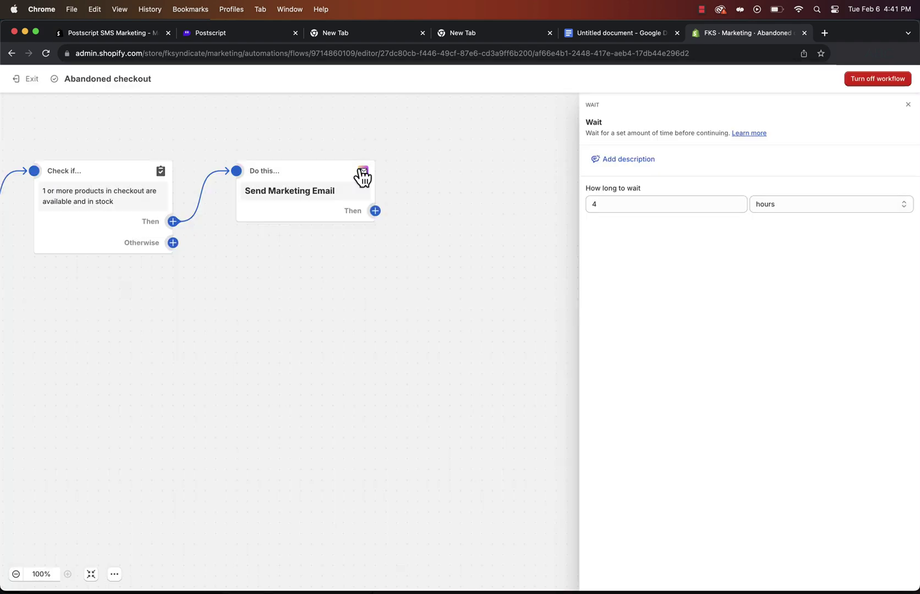
left_click(456, 346)
scroll(563, 286, "up", 5)
scroll(563, 285, "left", 1)
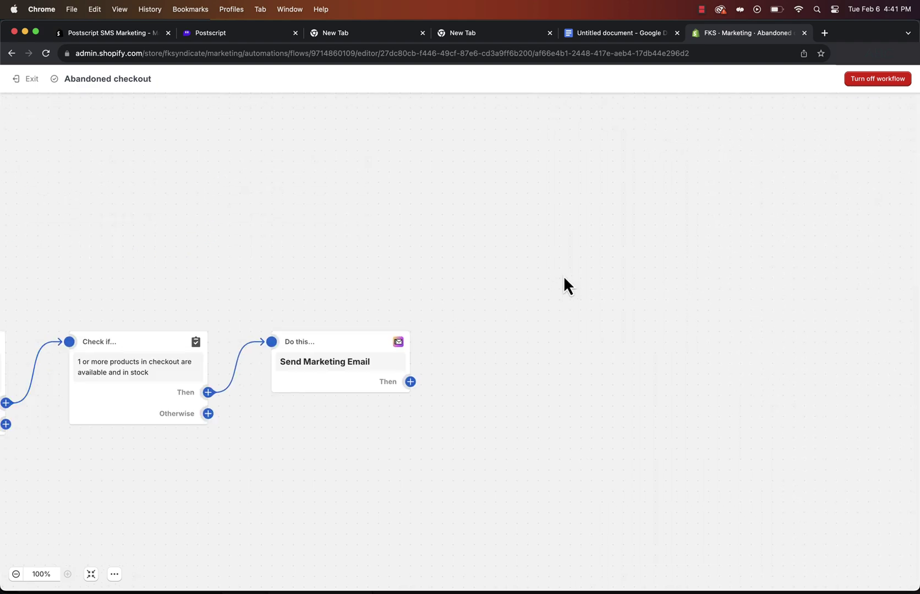
scroll(564, 286, "left", 10)
scroll(563, 286, "down", 2)
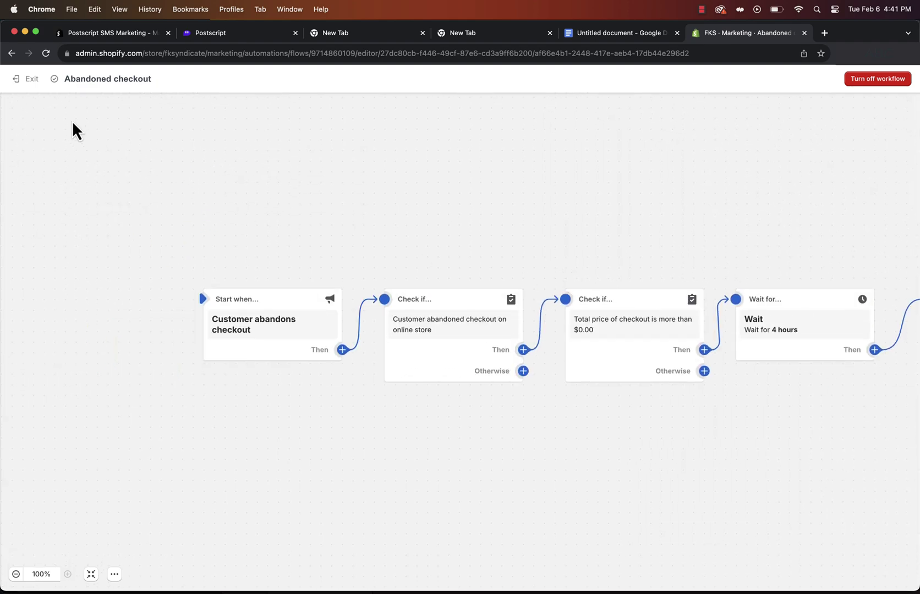
left_click(28, 80)
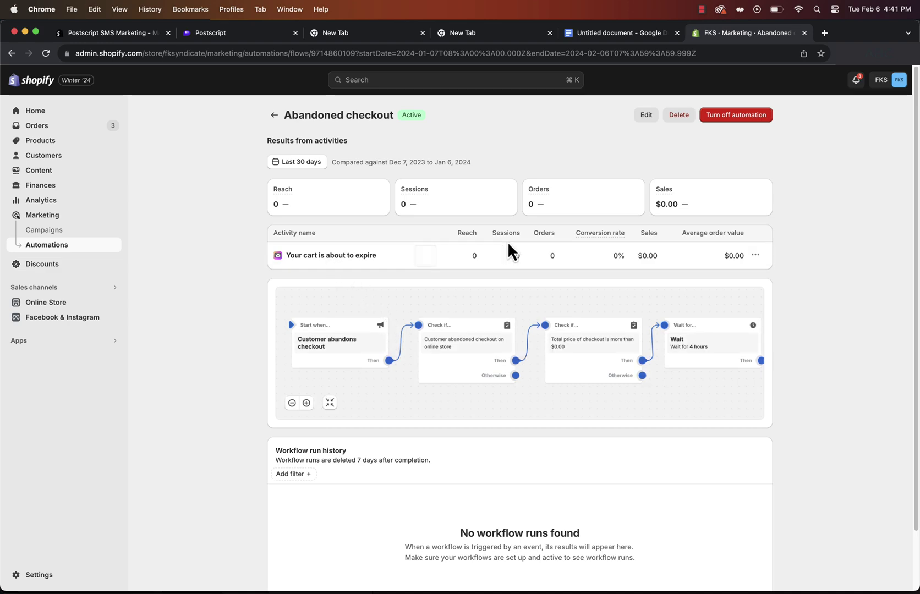